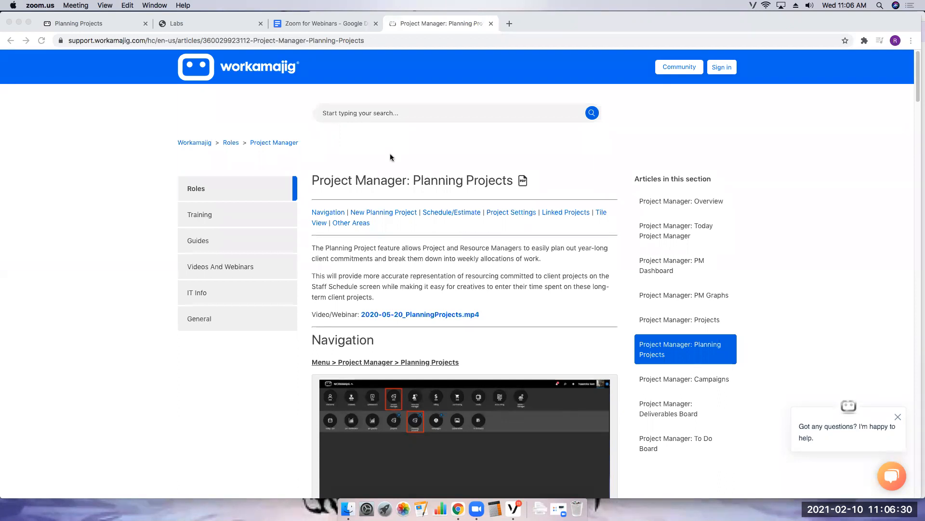
- Review the Labs page listing disabled and enabled labs, then return to the Planning Projects tab
click(387, 34)
click(376, 23)
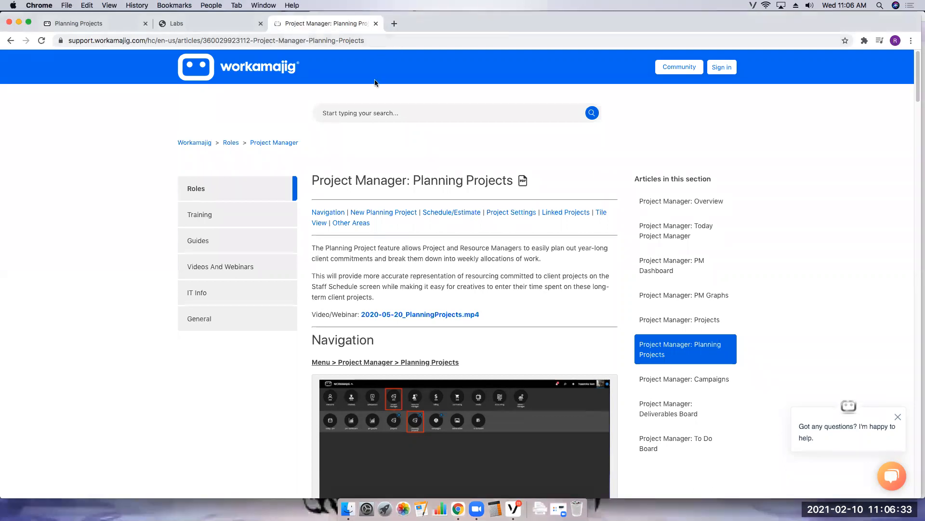
click(229, 27)
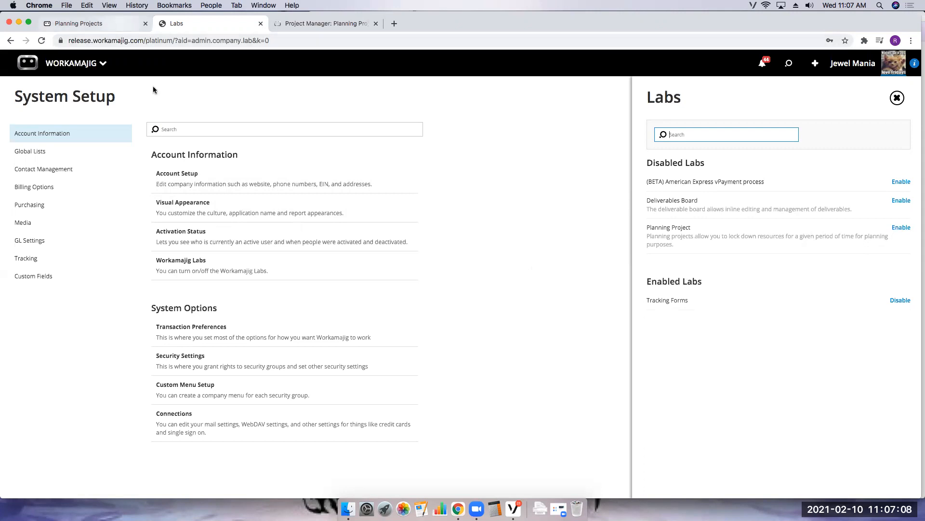
click(115, 24)
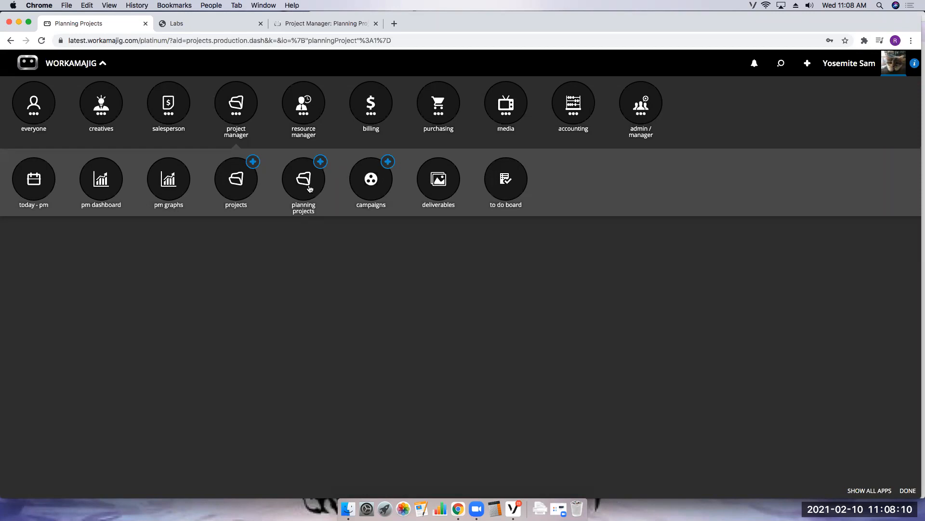
- Open the Projects list and review the My Projects Settings options, then close the settings
click(239, 181)
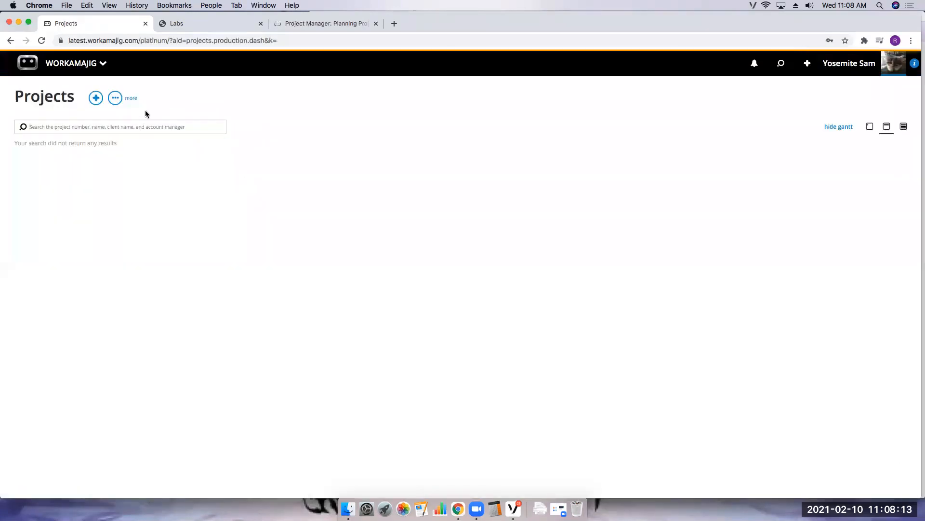
click(115, 98)
click(75, 187)
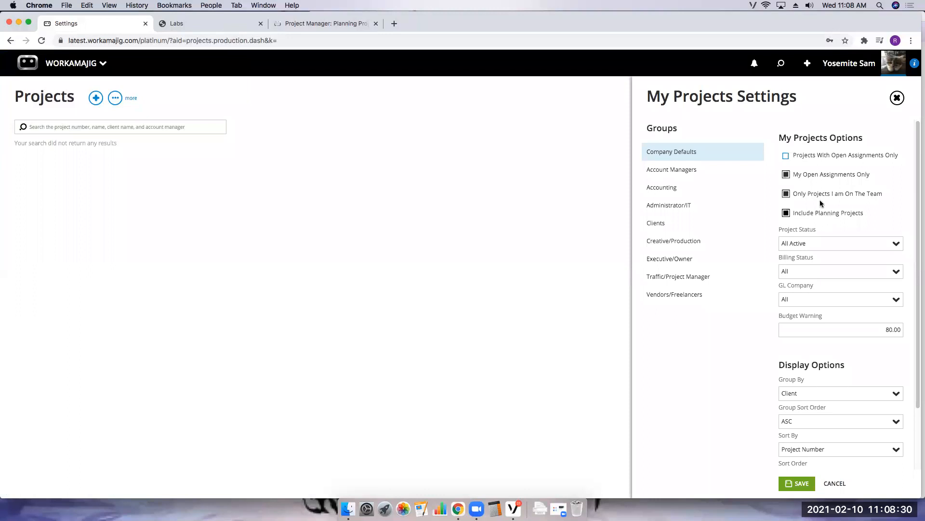
click(898, 98)
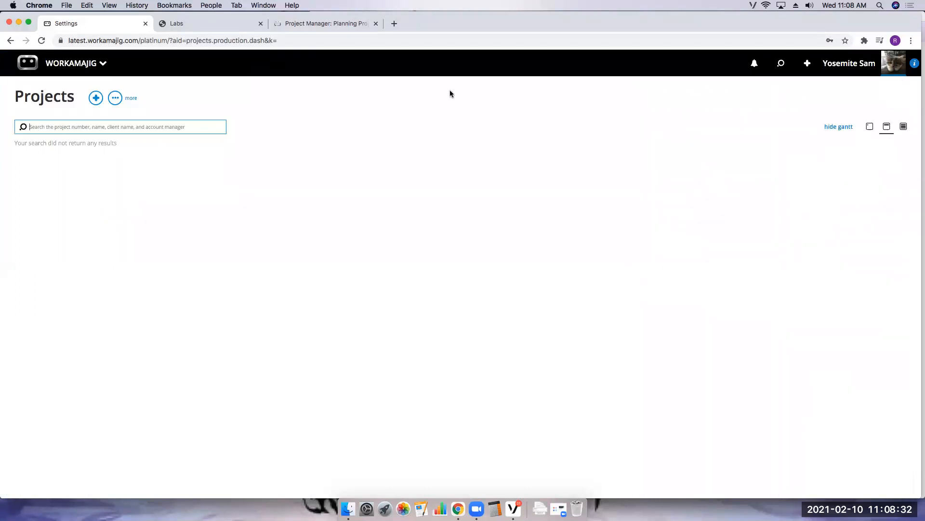
- Start adding a new planning project and choose BCE-Best Client Ever as the client
click(68, 63)
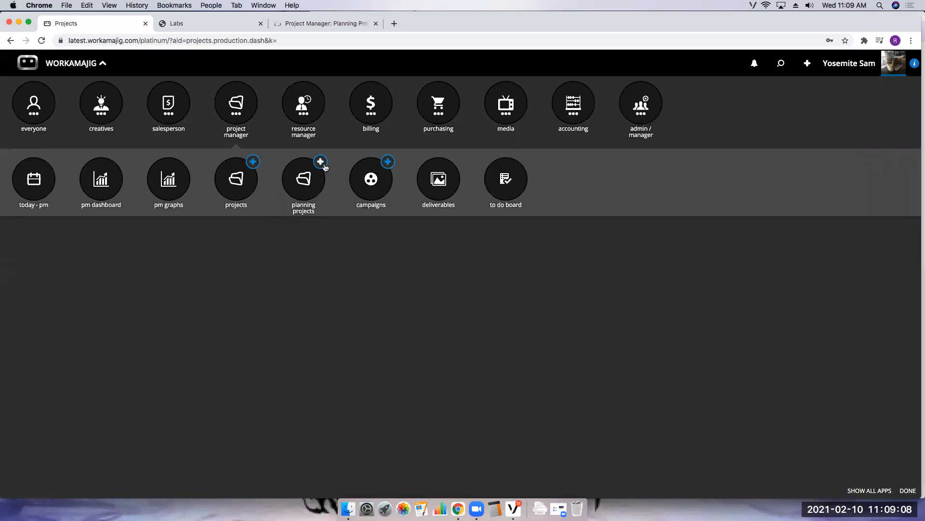
click(322, 164)
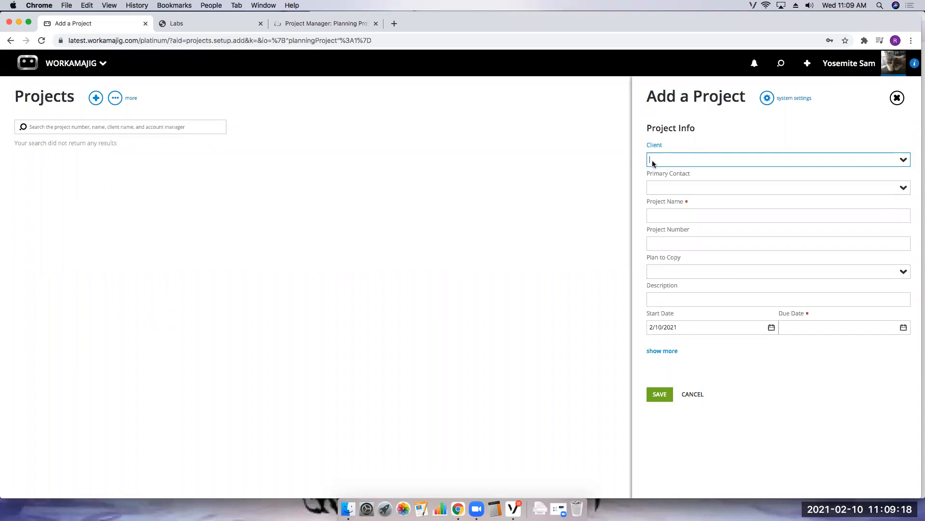
click(903, 159)
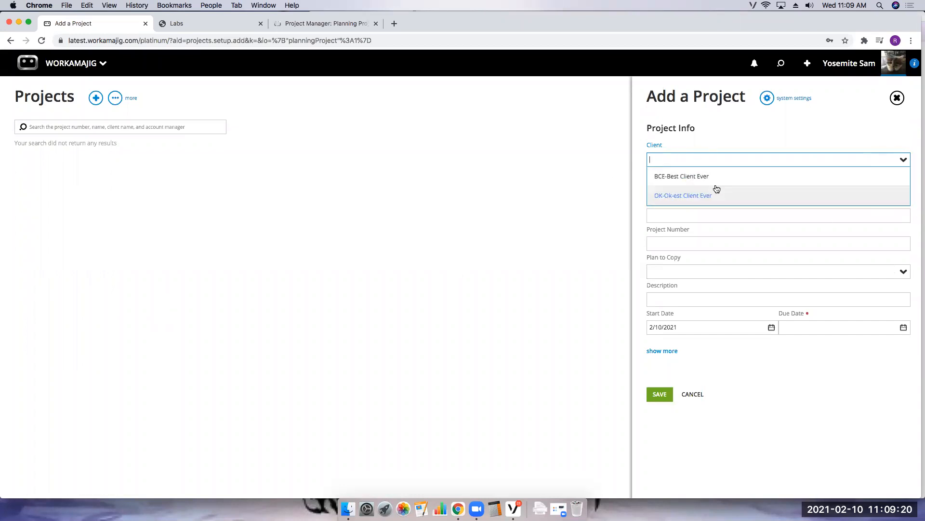
click(683, 178)
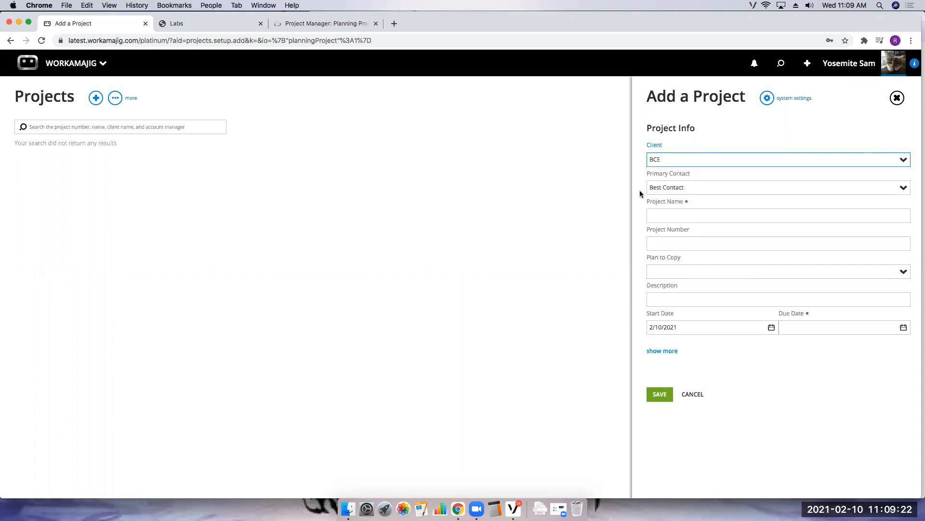
- Name the project "Planning Project 1"
click(662, 217)
text(Planning )
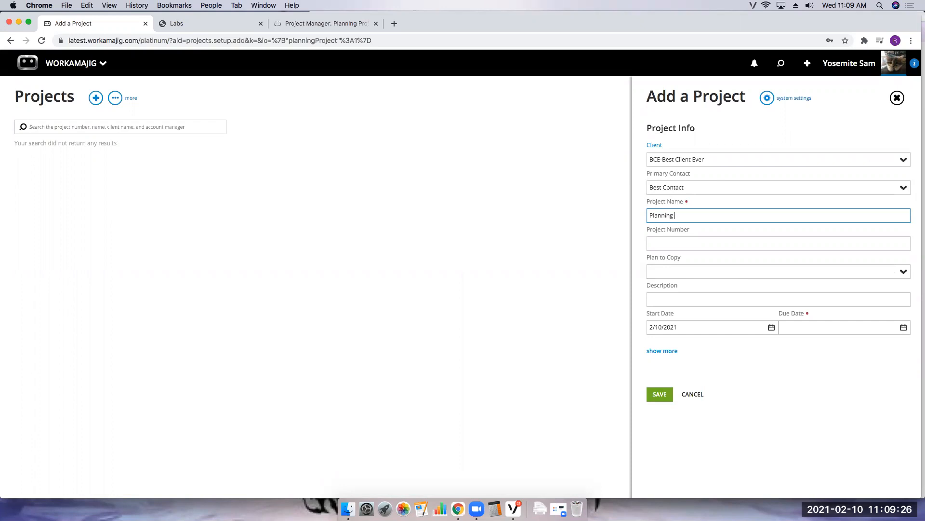
text(Project 1)
click(660, 241)
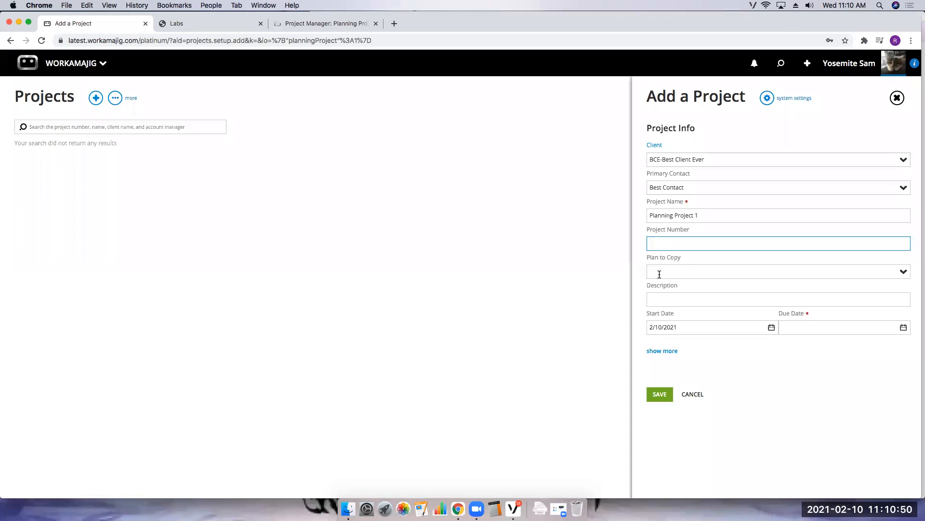
click(654, 300)
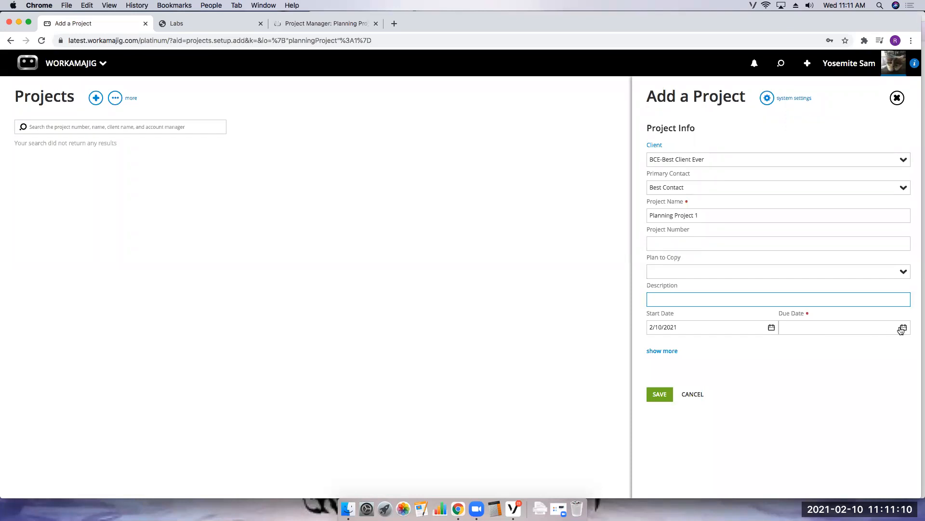
- Set the due date to 4/30/2021 and save the new planning project
click(903, 327)
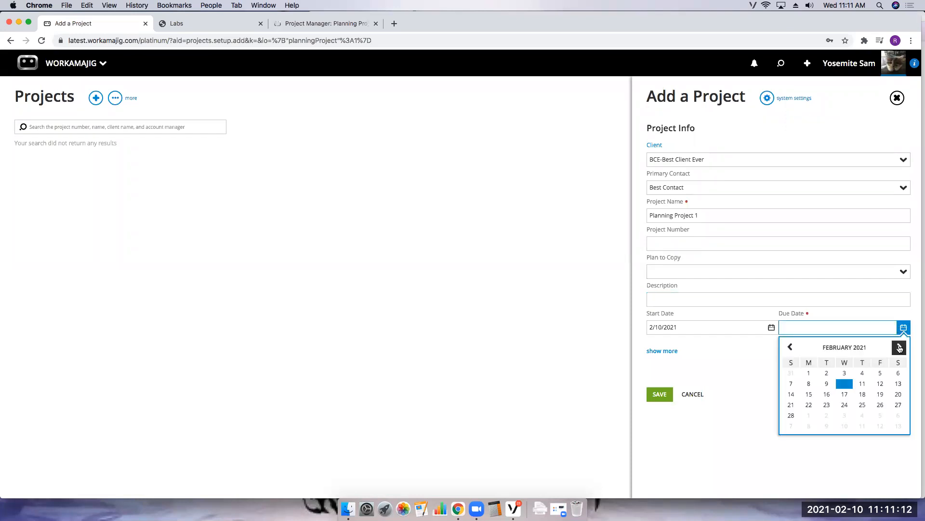
double_click(900, 347)
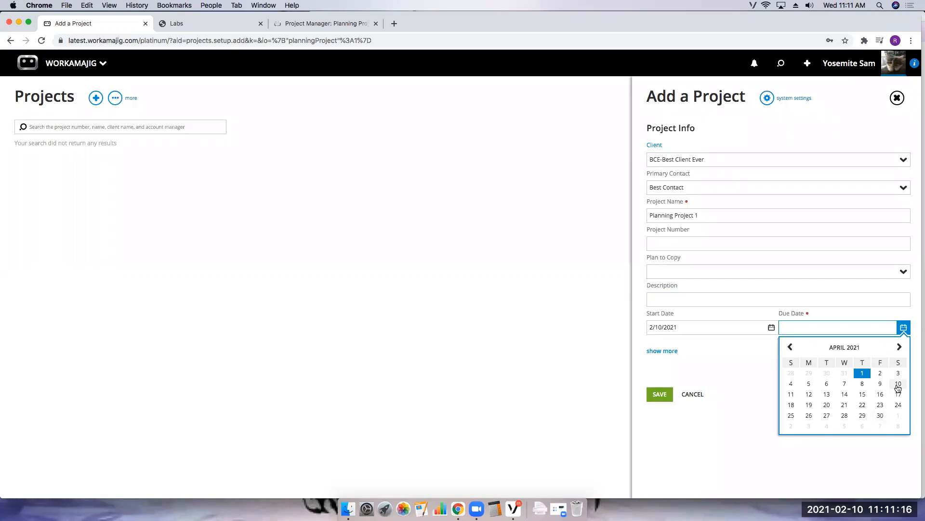
click(881, 415)
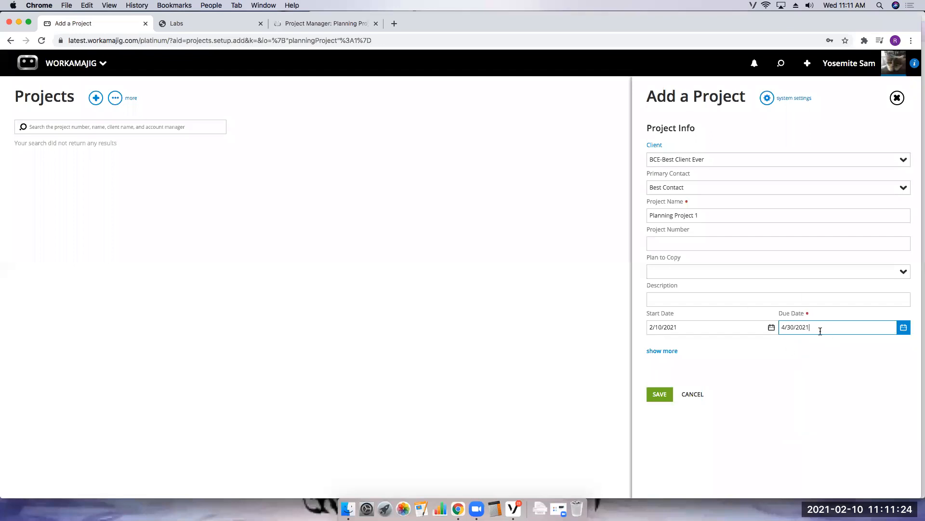
click(652, 398)
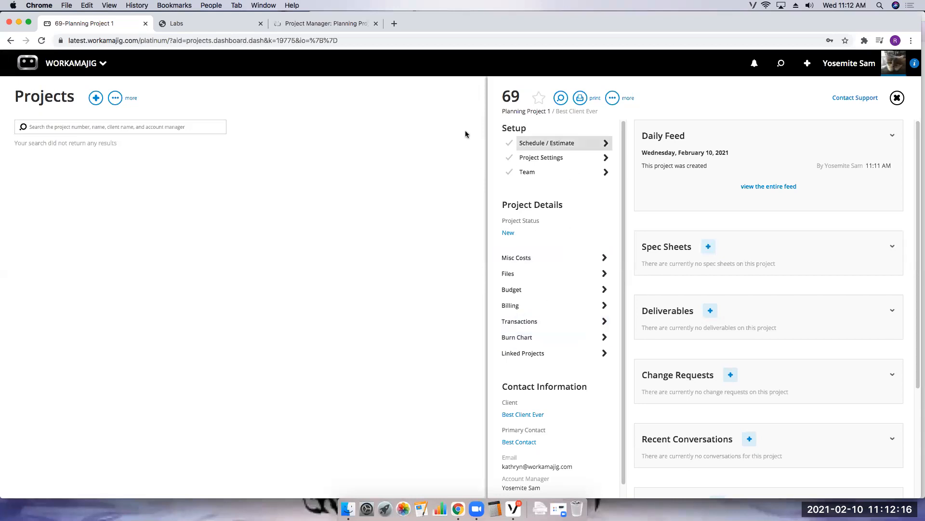
- Open the project's Schedule/Estimate and add an assignment for Yosemite Sam
click(549, 143)
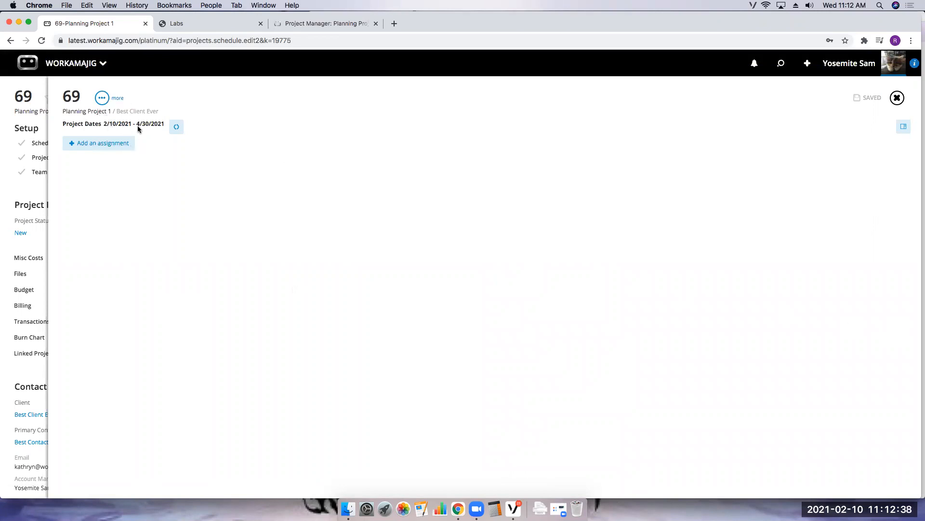
click(120, 143)
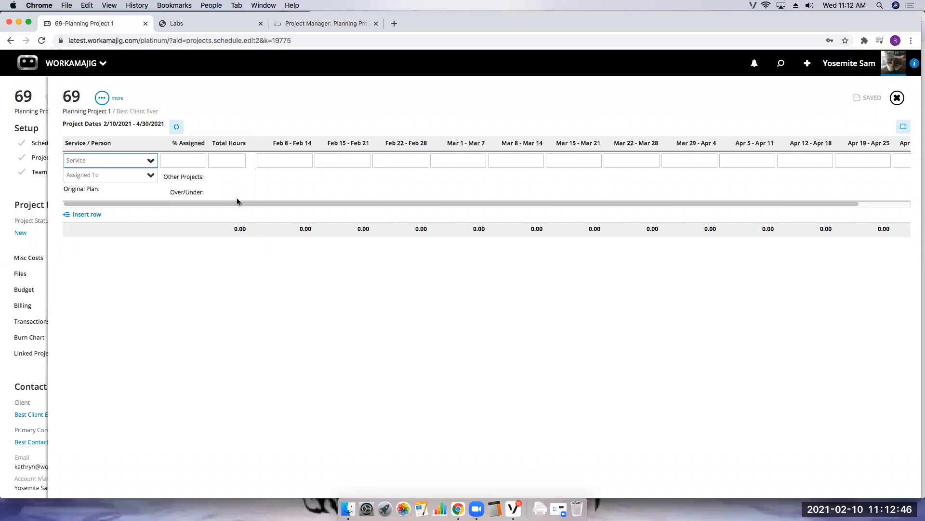
click(151, 175)
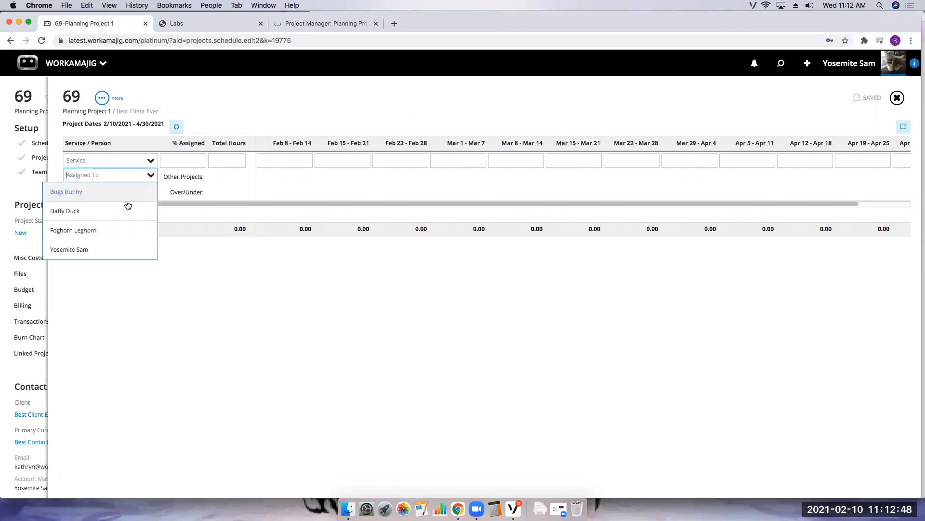
click(94, 250)
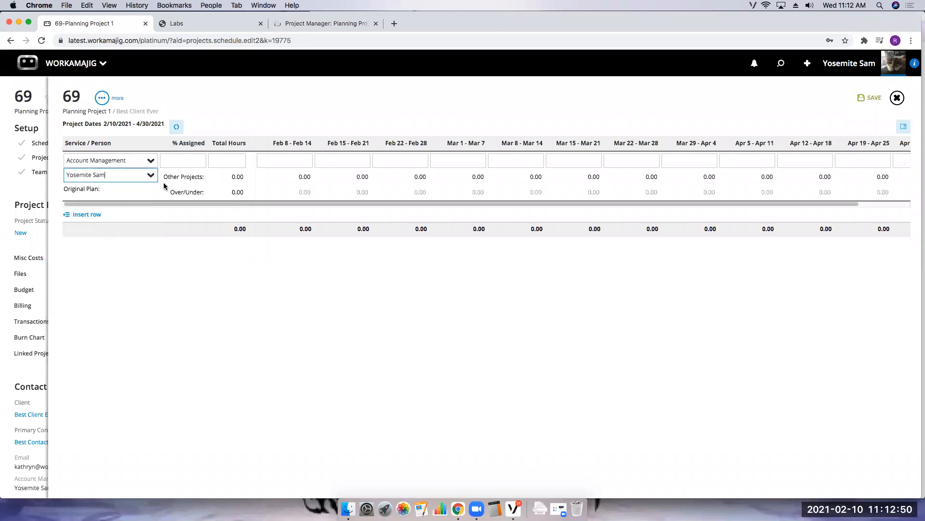
- Set Yosemite Sam's Account Management assignment to 50 percent
click(183, 161)
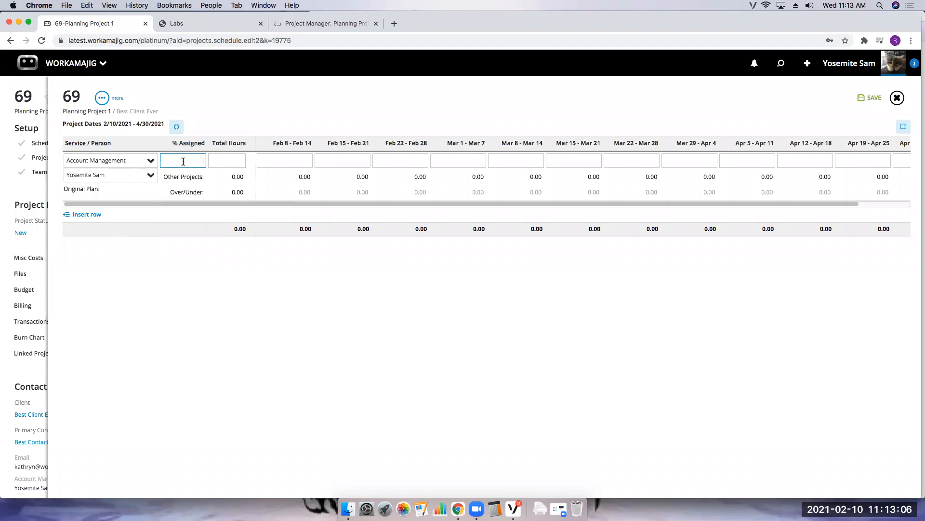
text(50)
key(Tab)
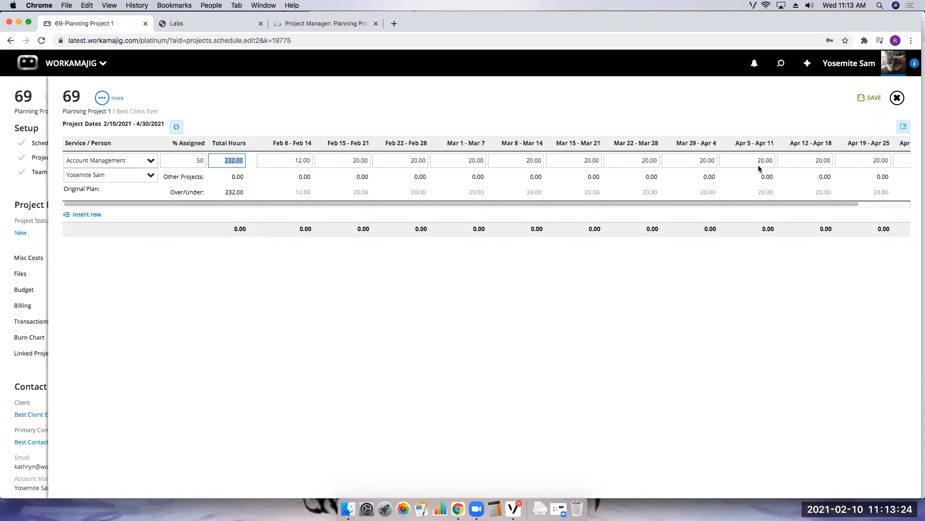
click(227, 161)
drag(227, 160, 242, 162)
click(103, 245)
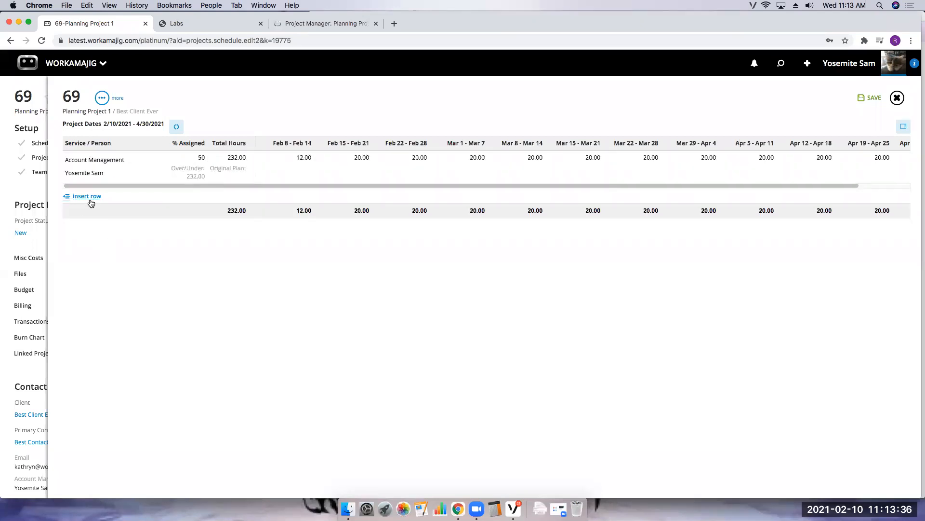
- Insert a row assigning Bugs Bunny to Web Content Development with 200 total hours
click(87, 196)
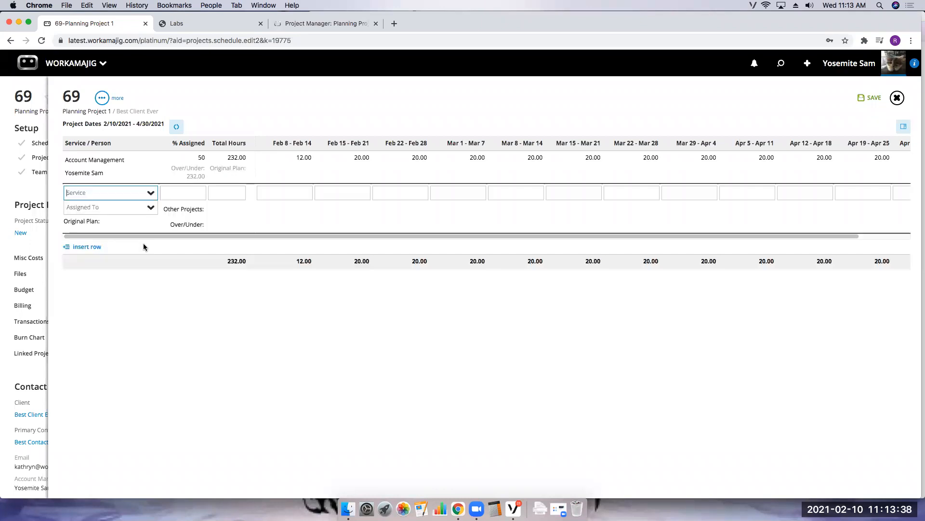
click(151, 207)
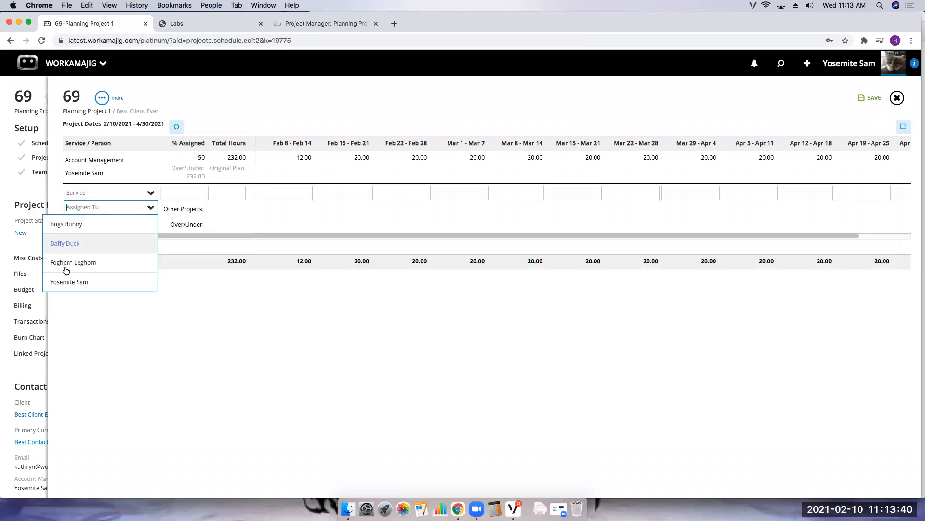
click(98, 229)
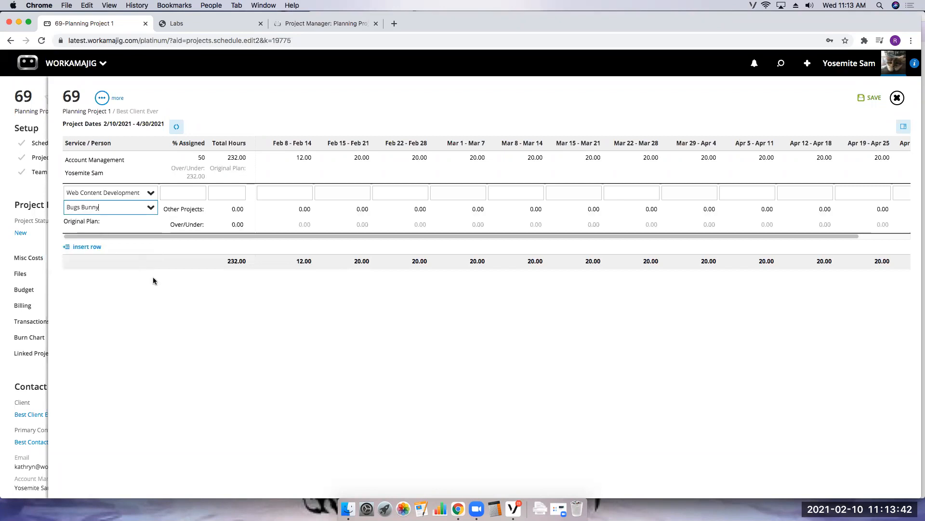
click(235, 193)
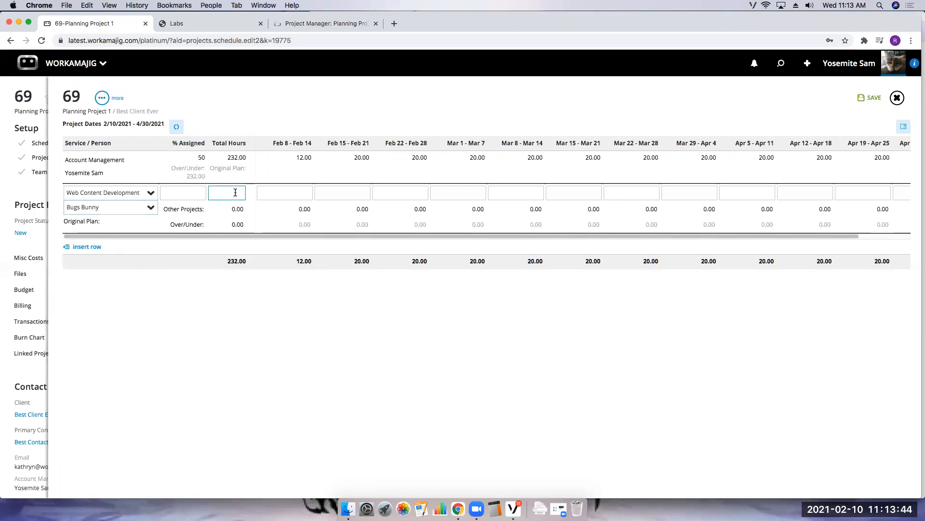
text(200)
click(279, 316)
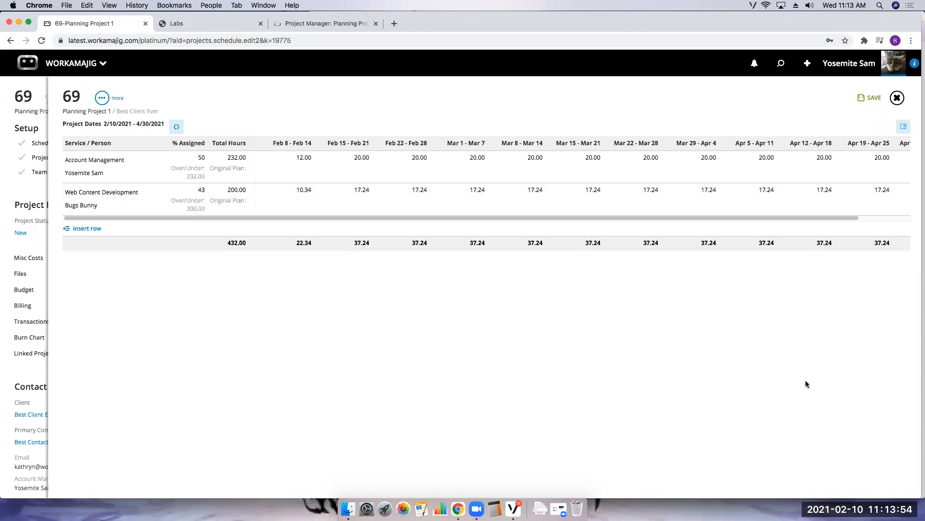
- Insert another row and assign Foghorn Leghorn to it
click(91, 229)
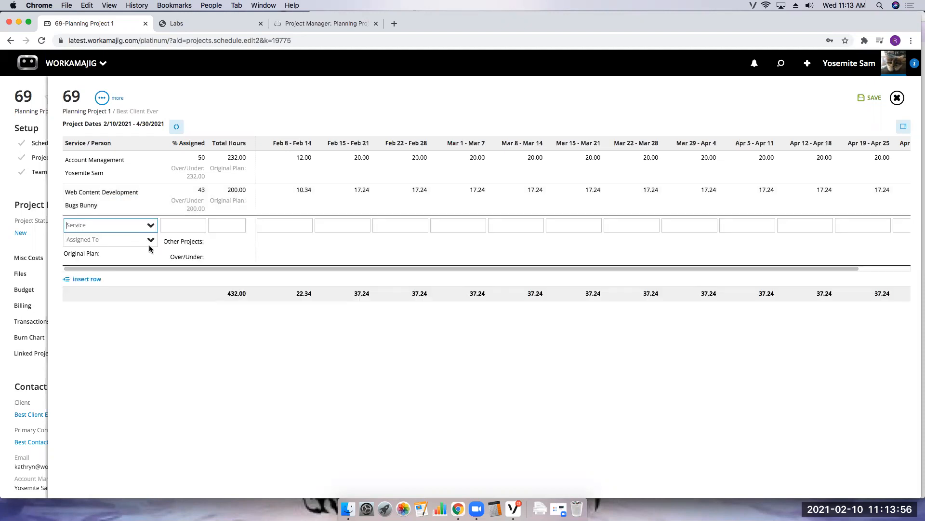
click(151, 240)
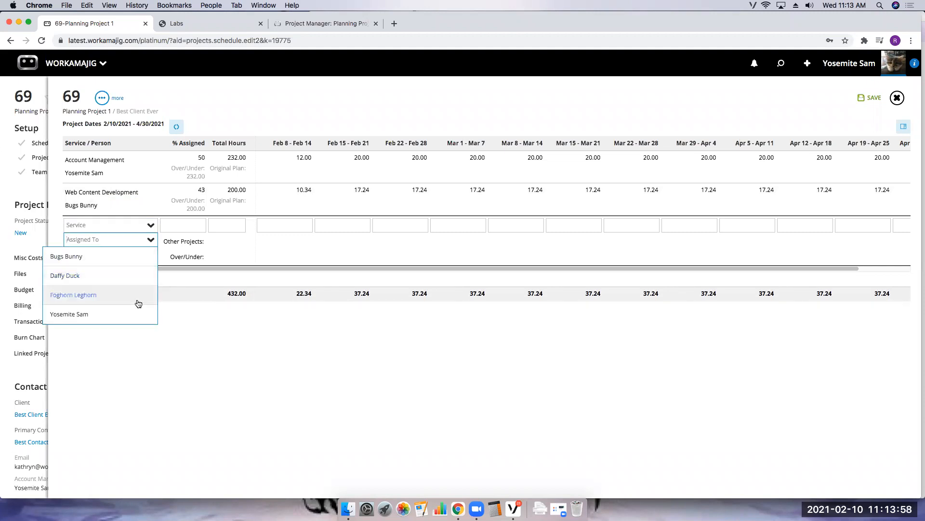
click(121, 301)
- Enter 10 hours for Foghorn Leghorn in each week from Feb 8 through Mar 21, then save the schedule
click(296, 224)
text(10)
click(335, 223)
text(10)
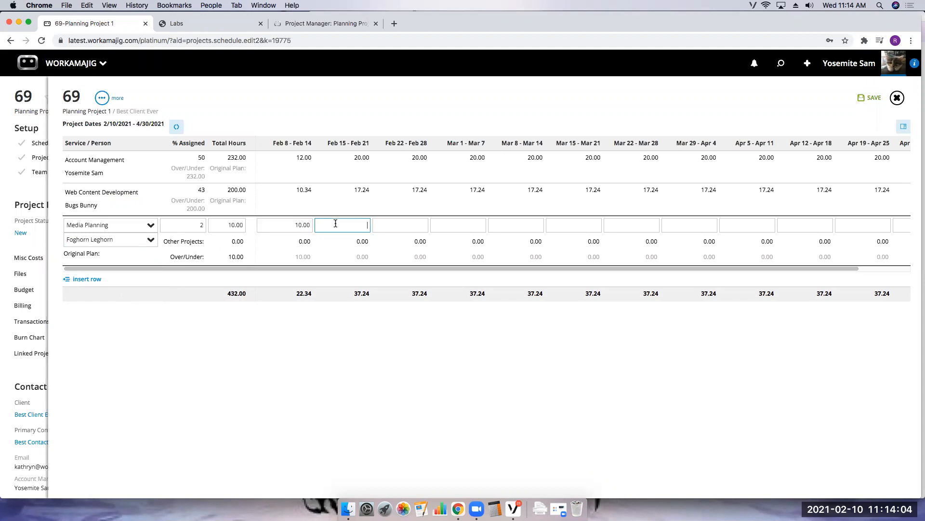
click(397, 225)
text(10)
click(453, 224)
text(10)
click(540, 225)
text(10)
click(572, 225)
text(10)
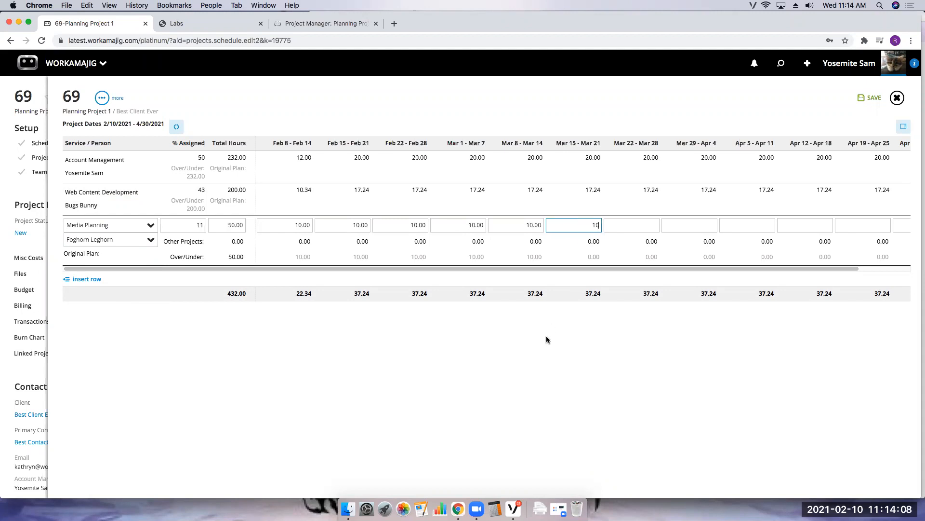
click(549, 340)
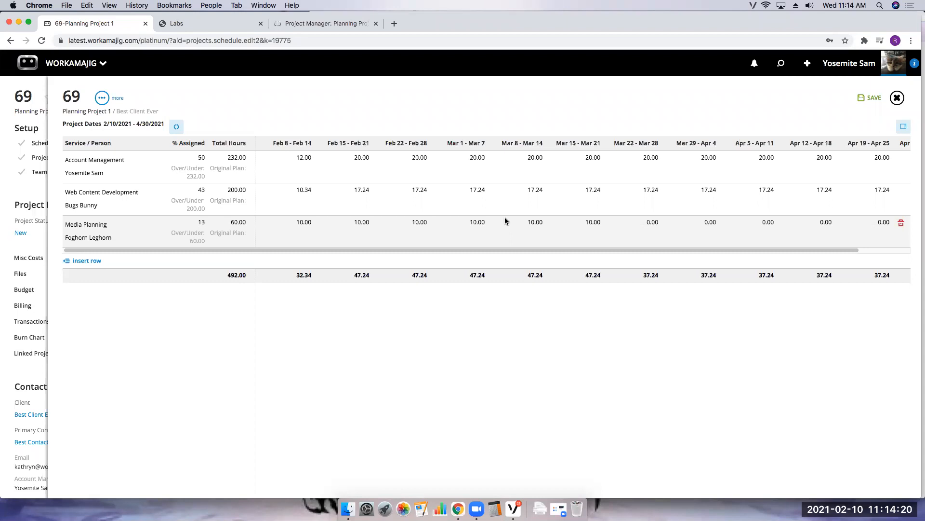
click(854, 102)
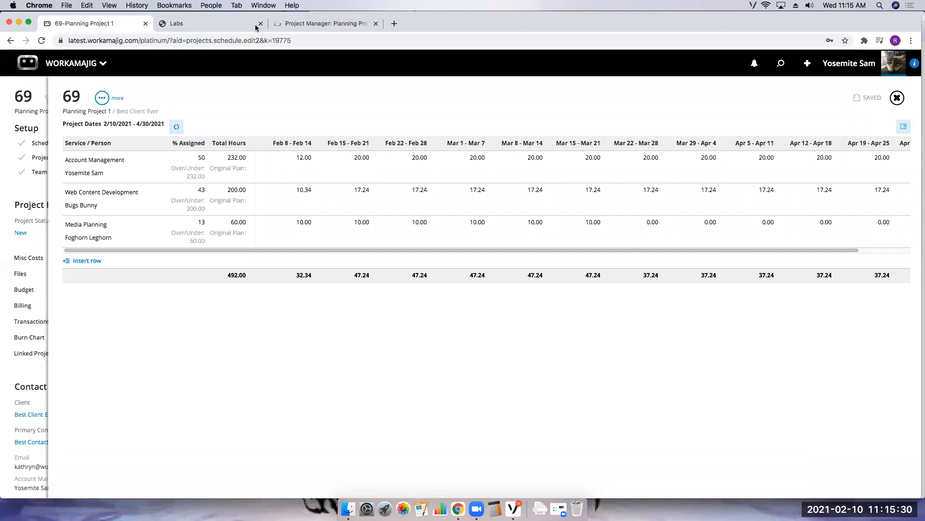
- Review the Workamajig Labs list in System Setup on the other tab, then return to the project schedule
click(212, 25)
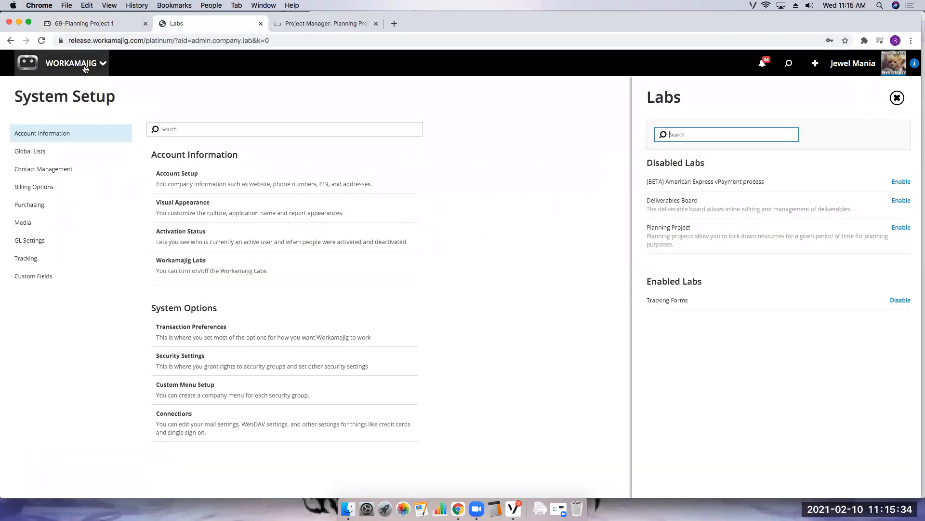
click(897, 97)
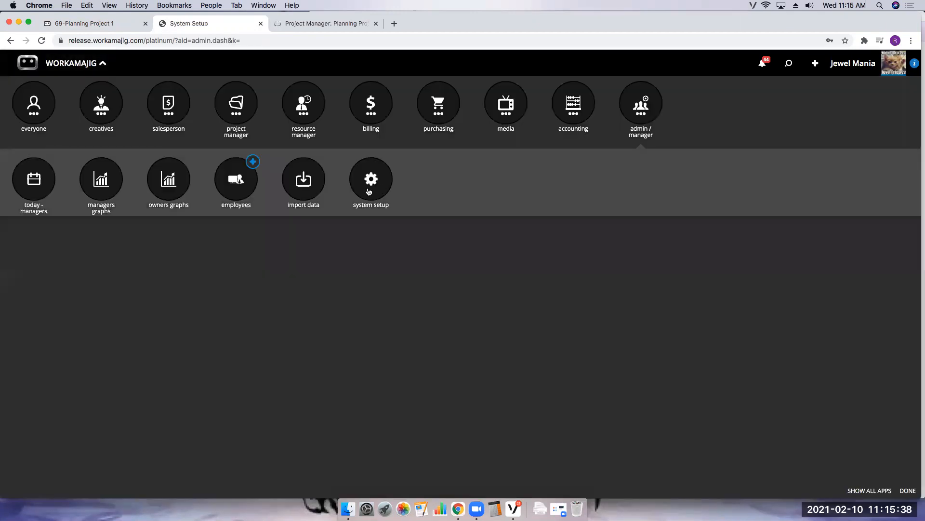
click(365, 187)
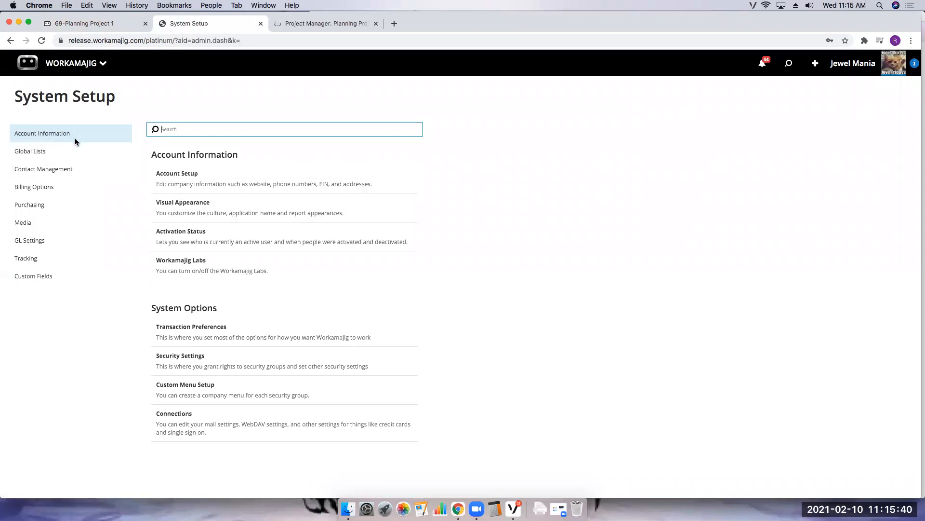
click(180, 267)
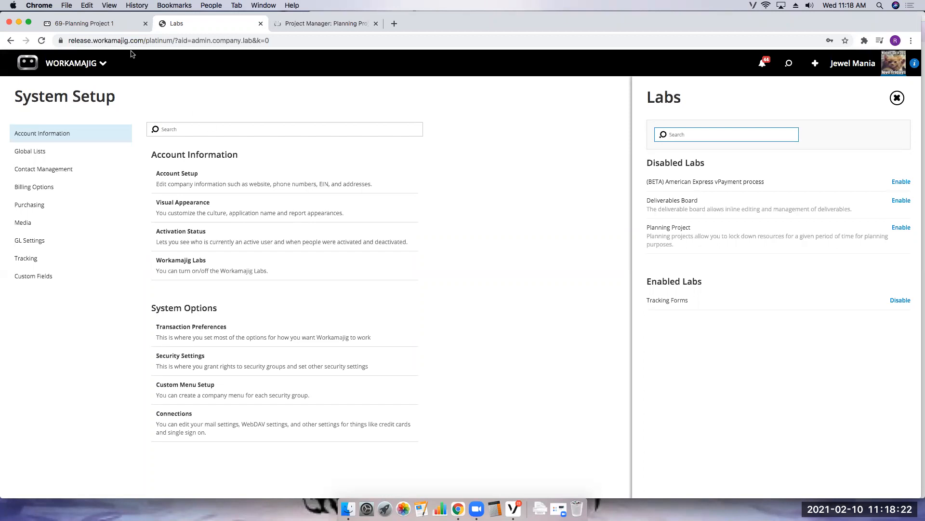
click(124, 27)
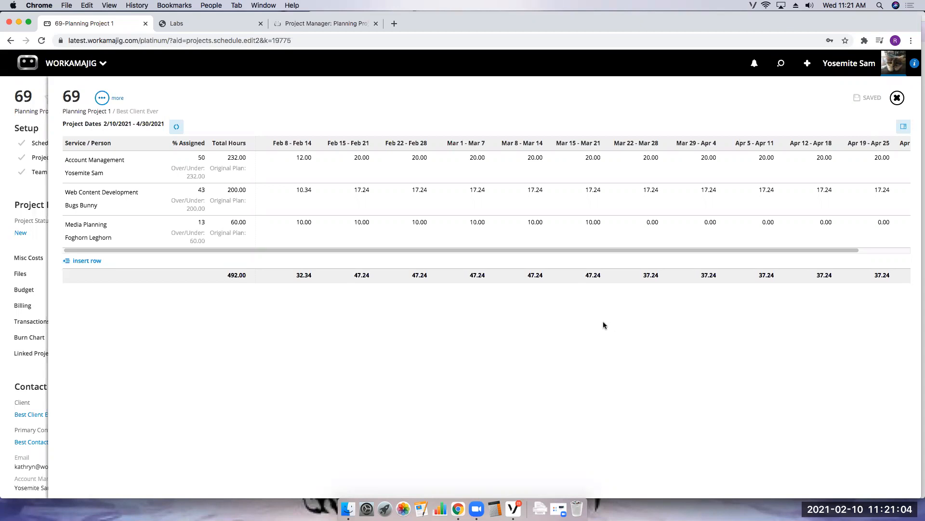
- Create and save a new estimate named Planning Project 1 from the schedule
click(101, 98)
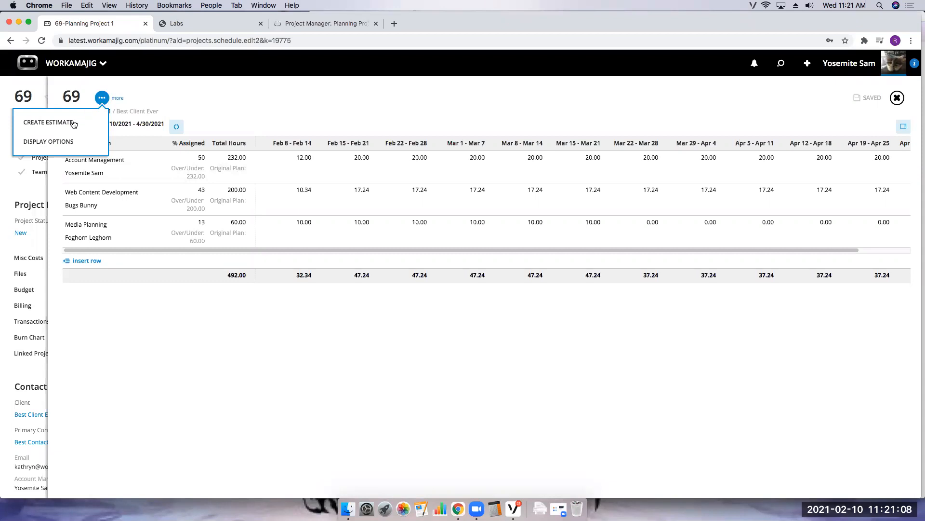
click(73, 124)
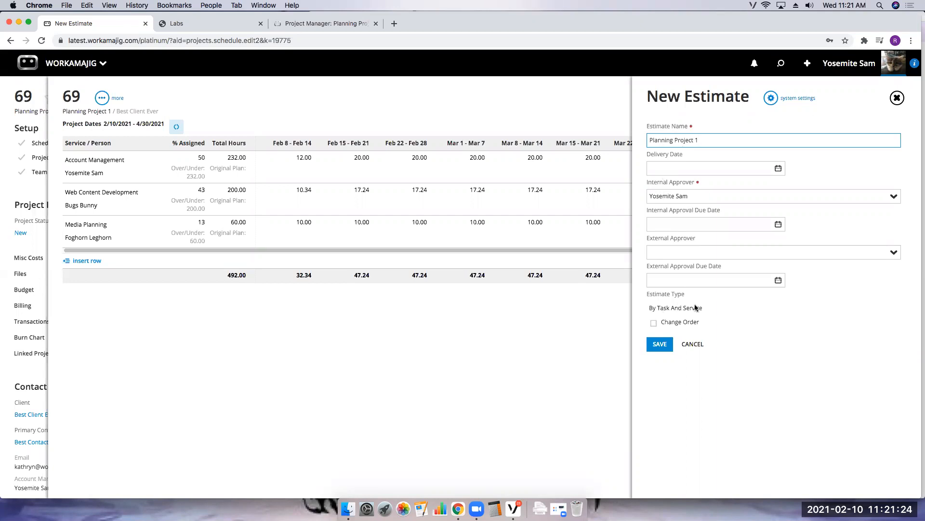
click(660, 343)
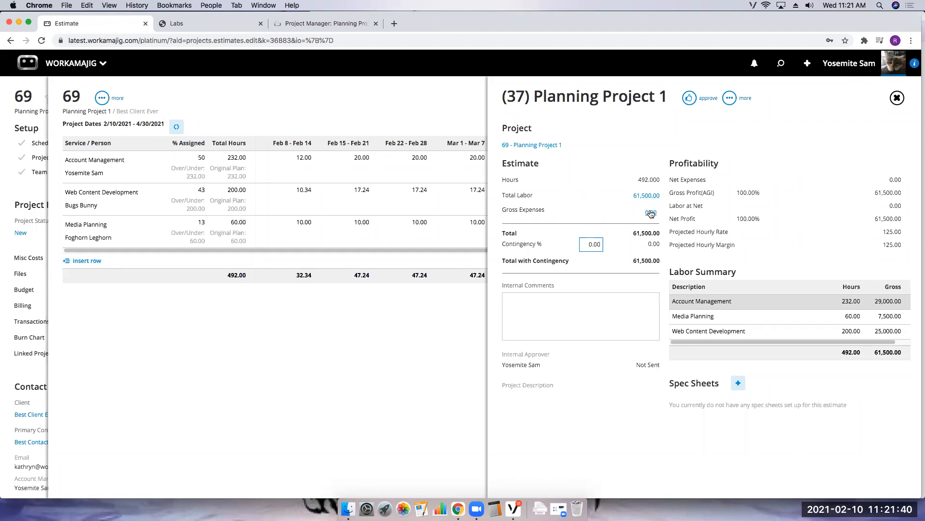
- Open the estimate's labor breakdown to review hours and gross by service, then close it
click(647, 196)
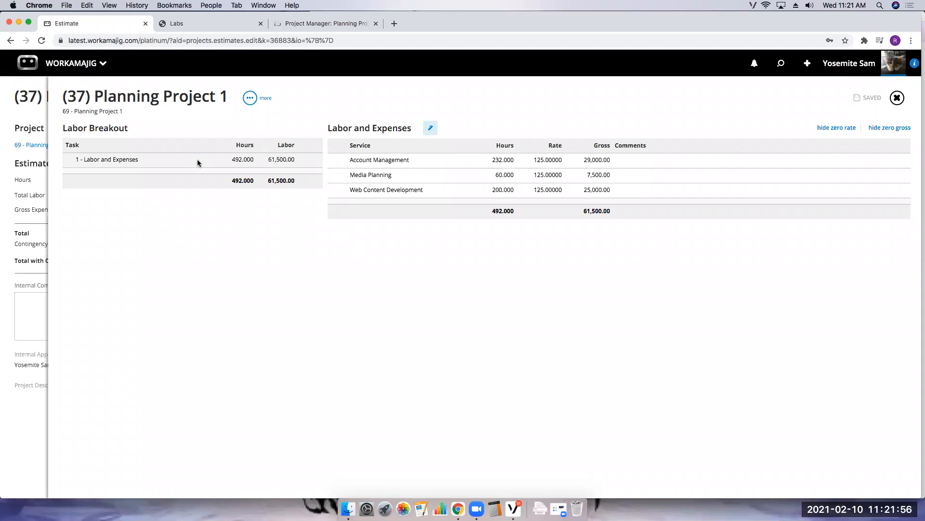
click(197, 161)
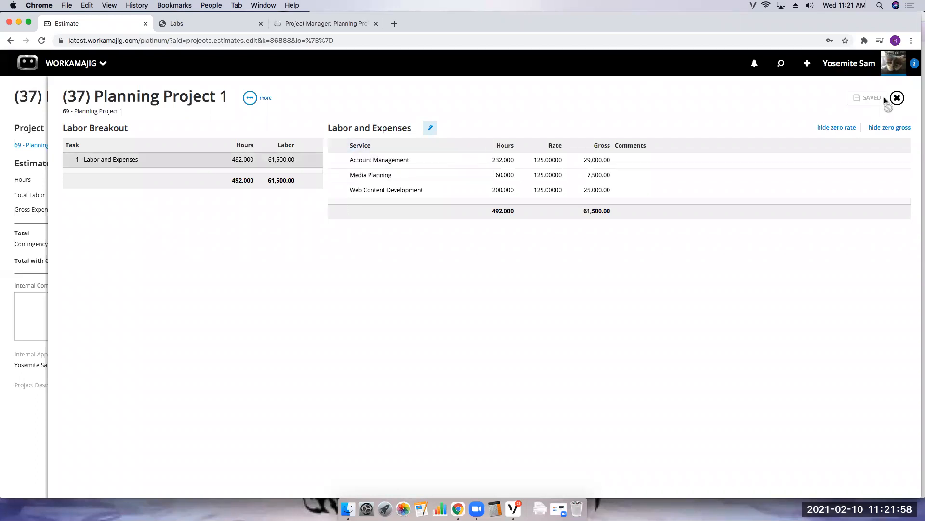
click(897, 98)
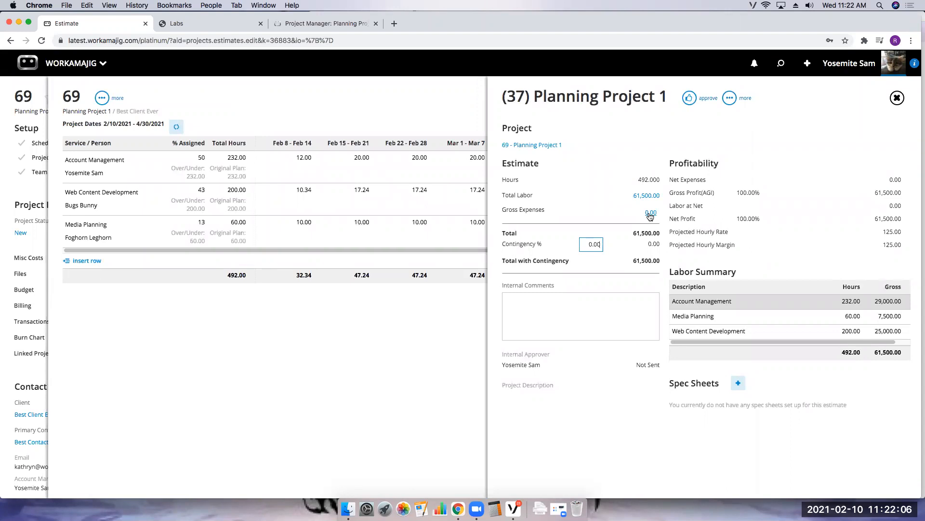
- Approve the estimate and close it
click(690, 99)
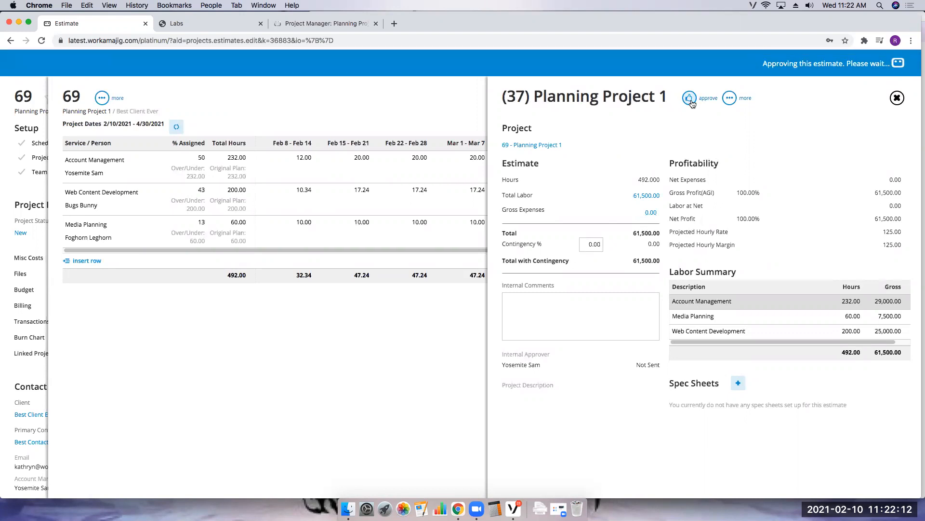
click(897, 98)
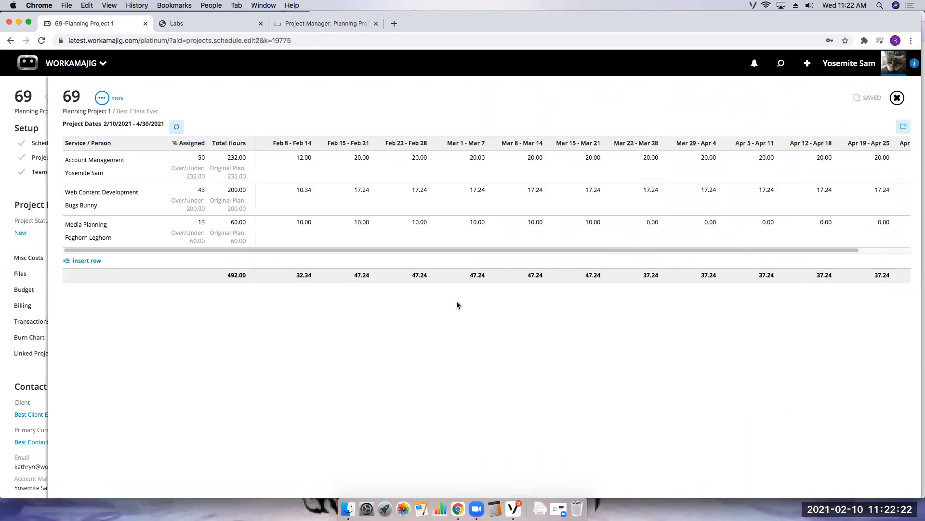
- Open the project's billing method settings and set it to only bill the plan with a Fixed Fee method
click(897, 98)
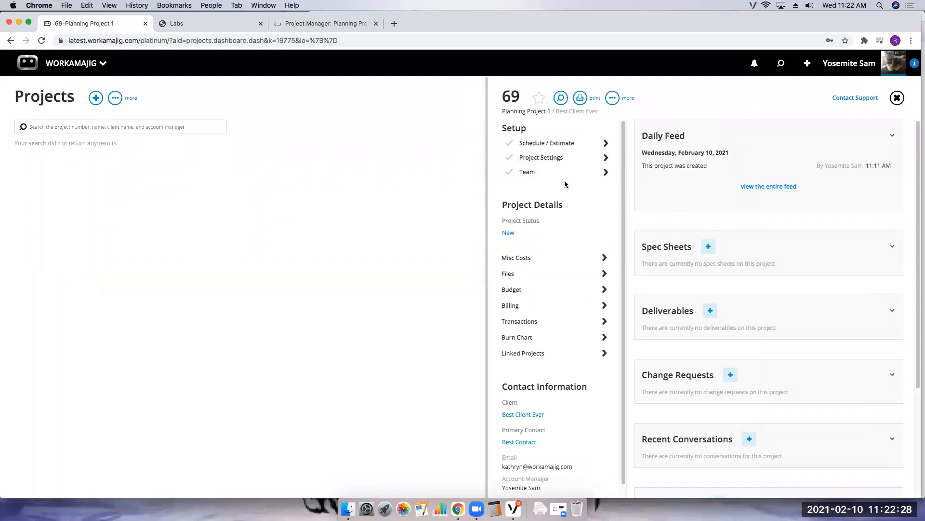
click(542, 159)
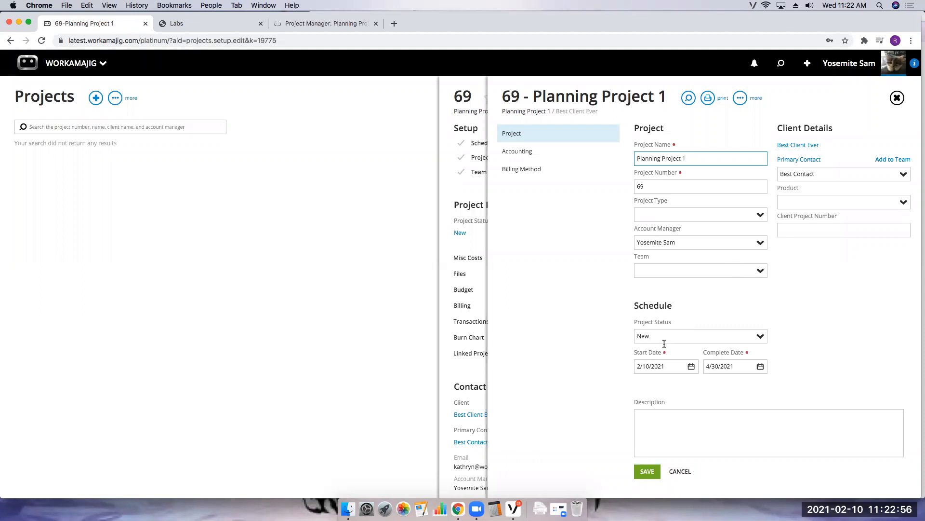
click(527, 153)
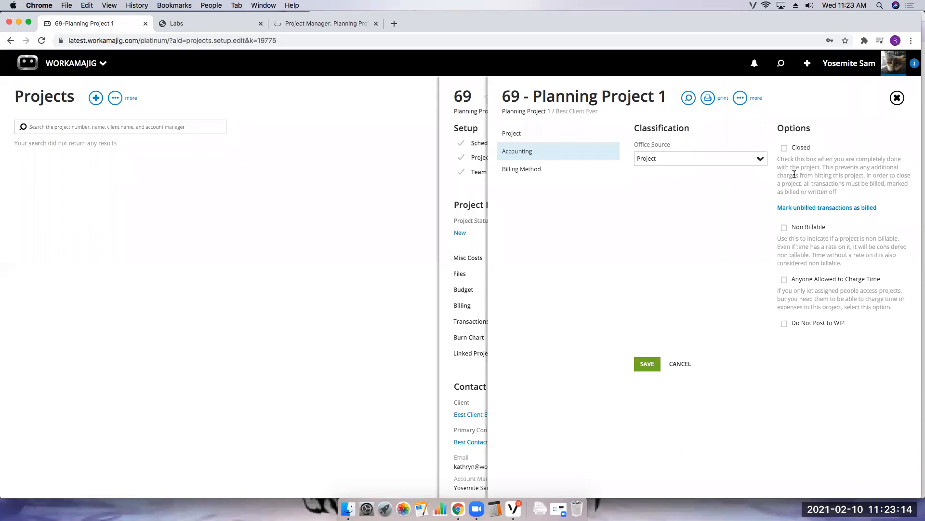
click(521, 175)
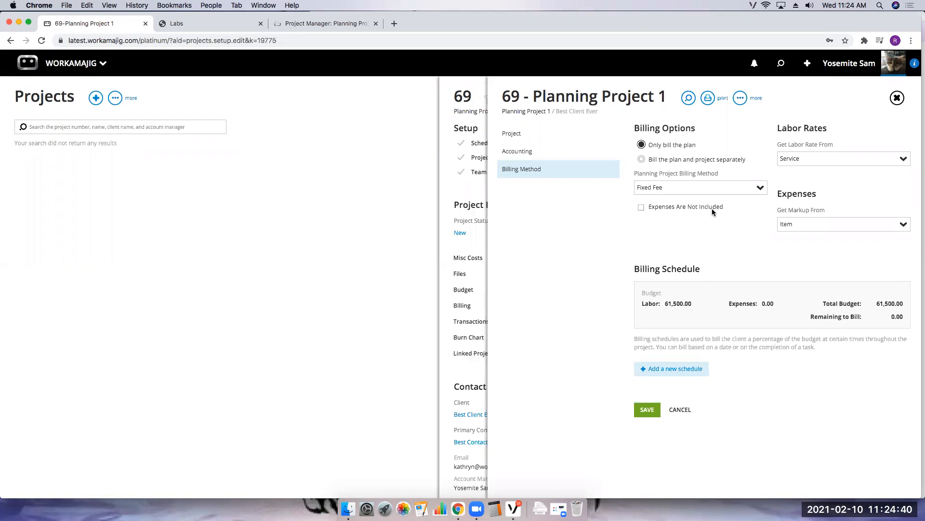
click(661, 145)
click(761, 188)
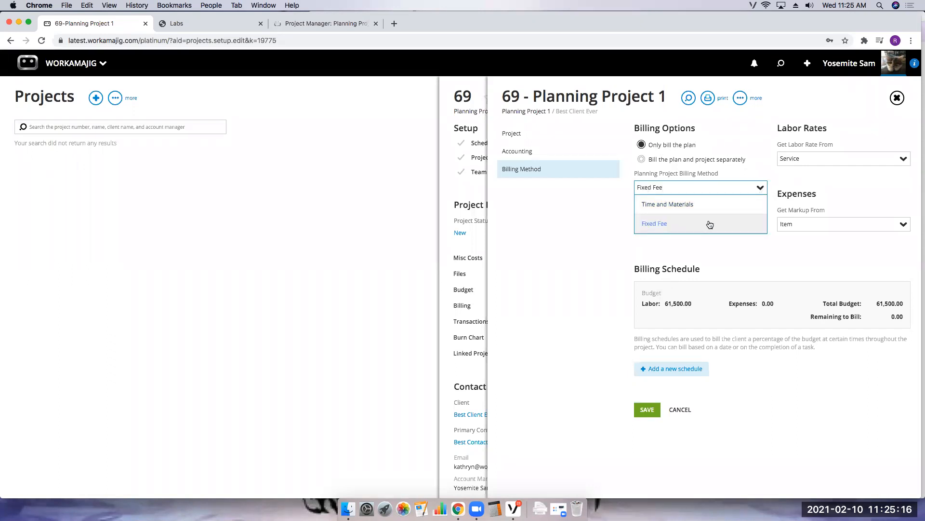
click(649, 225)
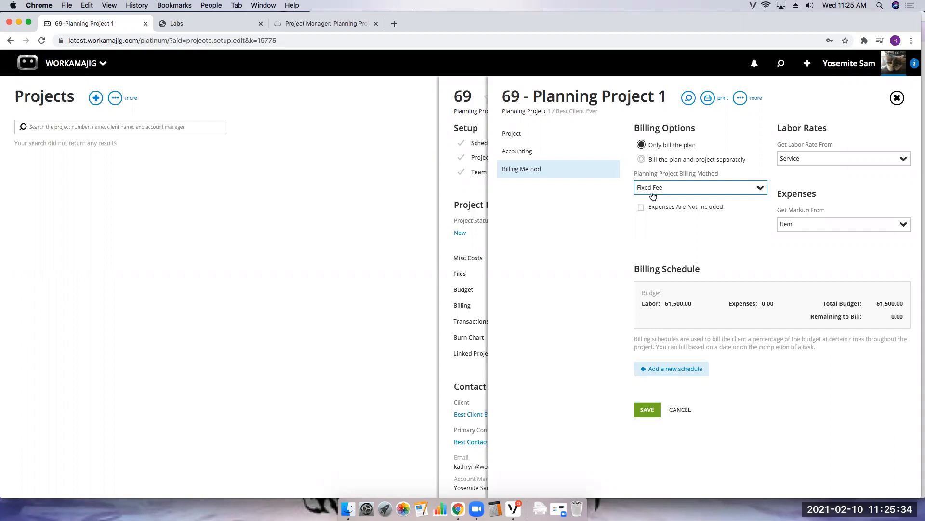
- Add a billing schedule entry billing 25% of the budget on February 28, 2021
click(674, 369)
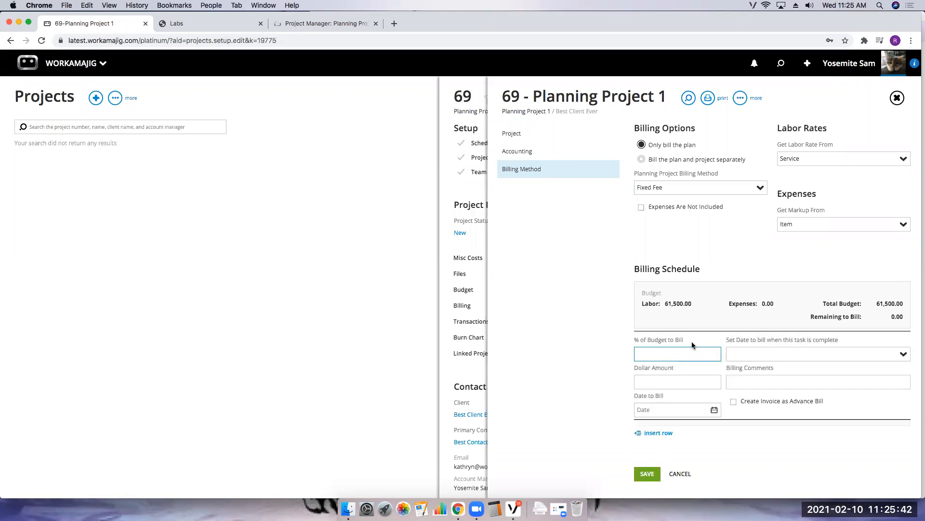
click(692, 382)
click(684, 409)
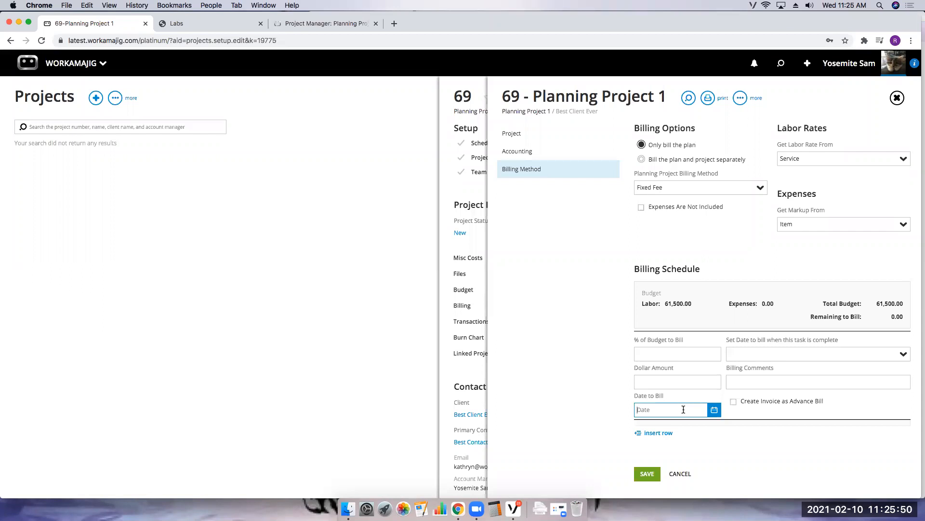
click(709, 354)
text(25)
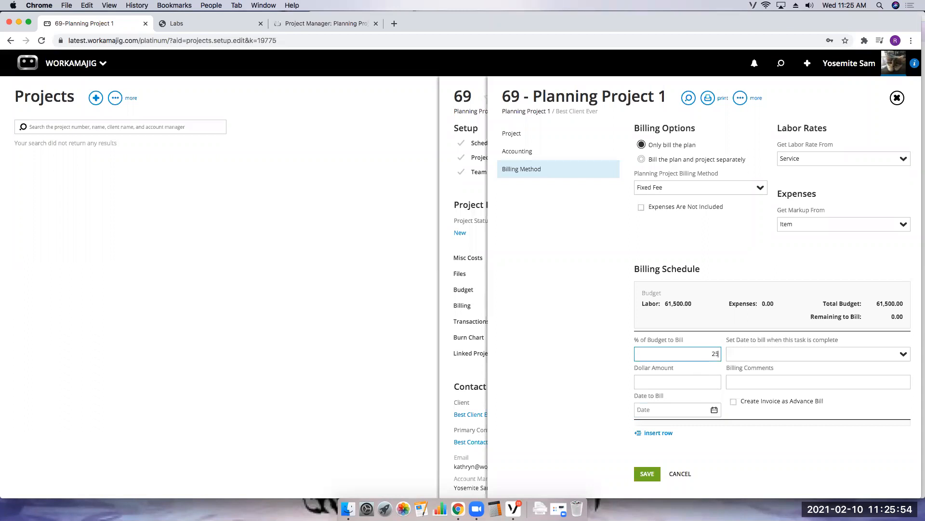
click(714, 409)
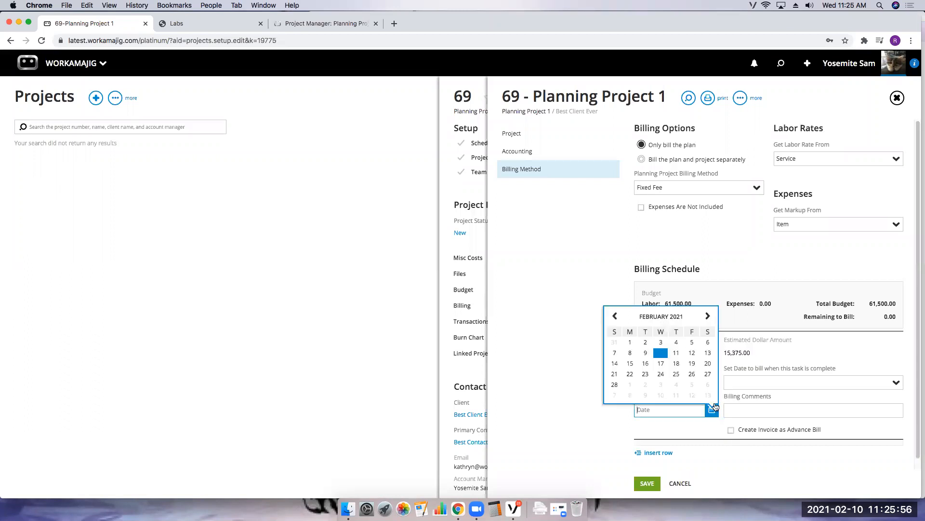
click(615, 386)
click(729, 461)
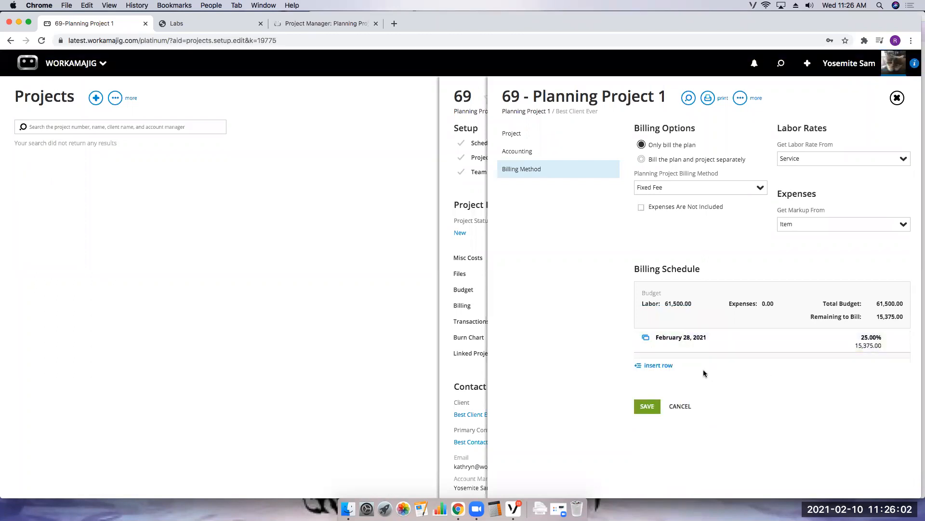
- Insert two more billing rows for March 28 and April 28, 2021, save the settings and close them
click(658, 367)
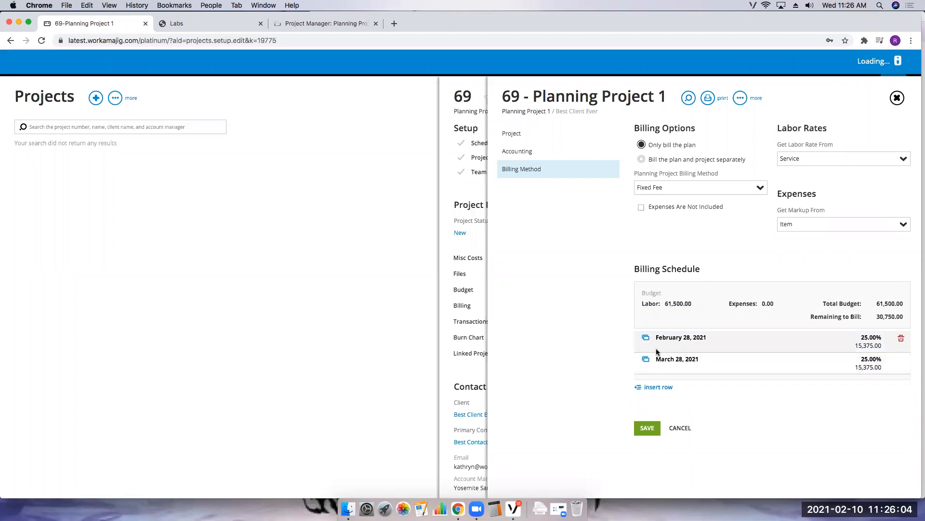
click(658, 387)
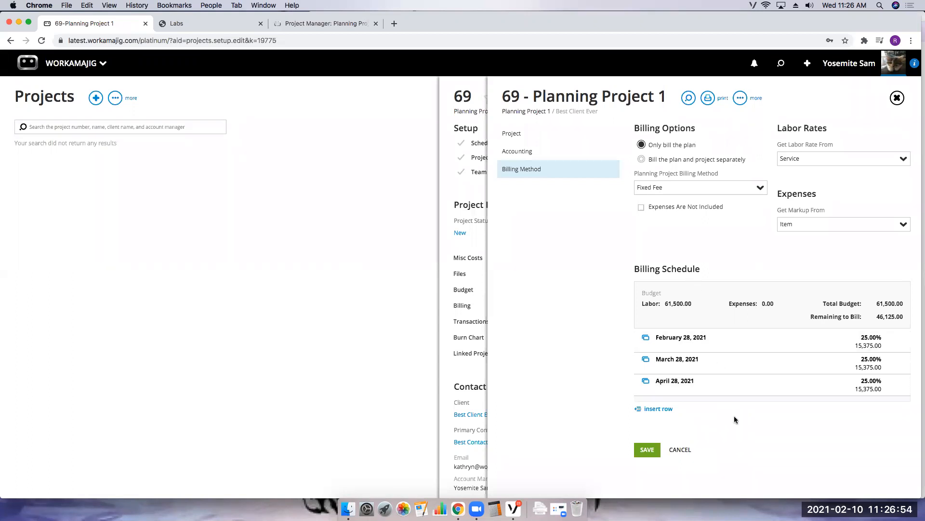
click(655, 448)
click(897, 98)
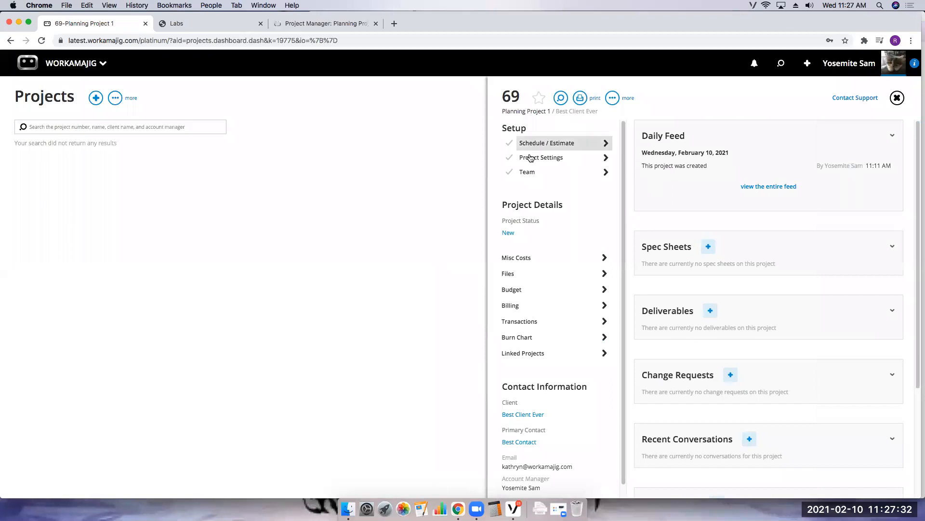
- Check the project team's assigned services, then change the project status to Active
click(606, 172)
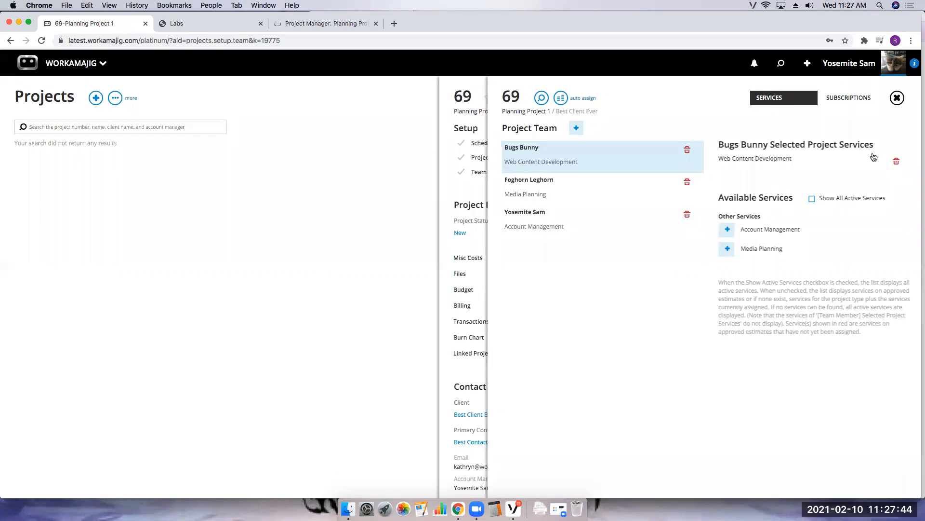
click(898, 99)
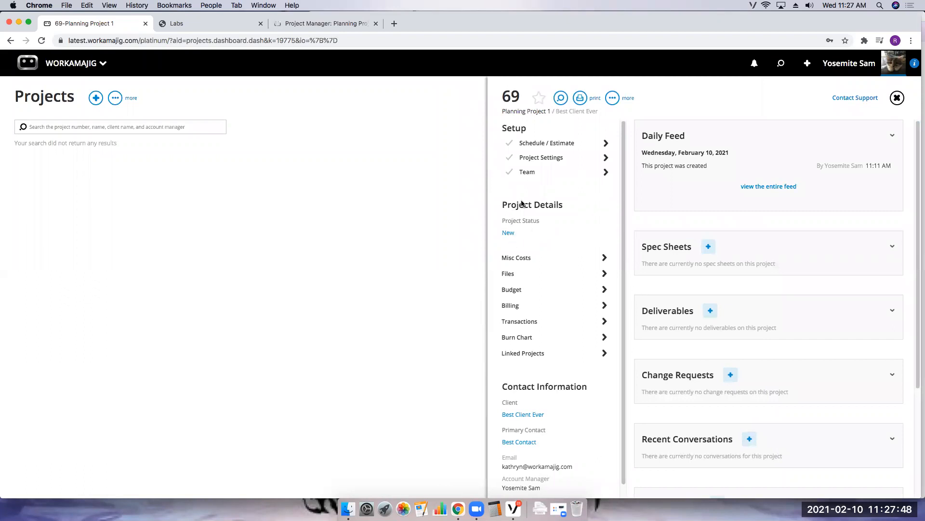
click(509, 233)
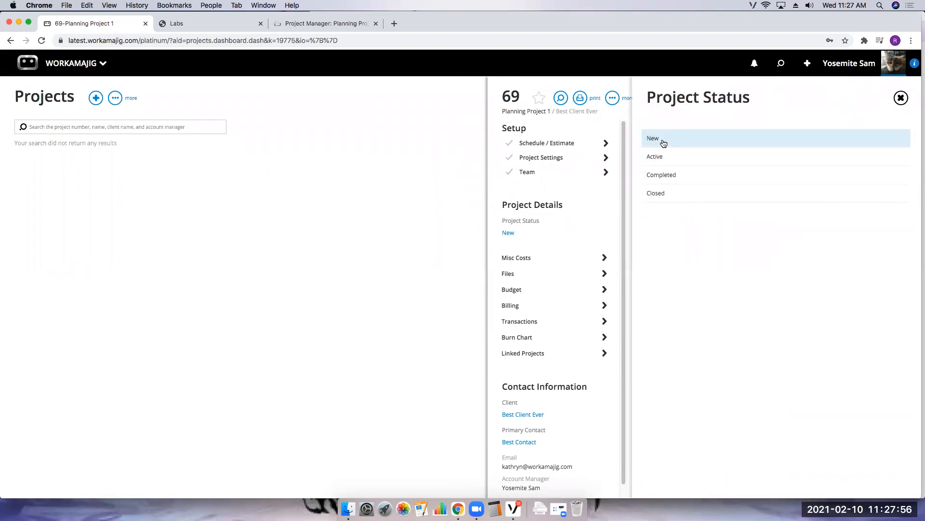
click(657, 158)
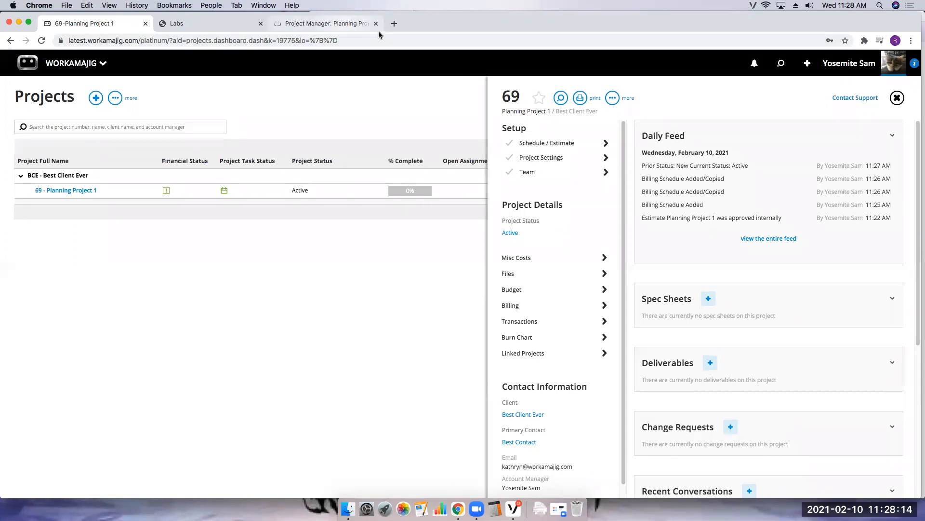
- Switch to the support site, search for webinar and open the Past Webinars article
click(343, 24)
click(377, 112)
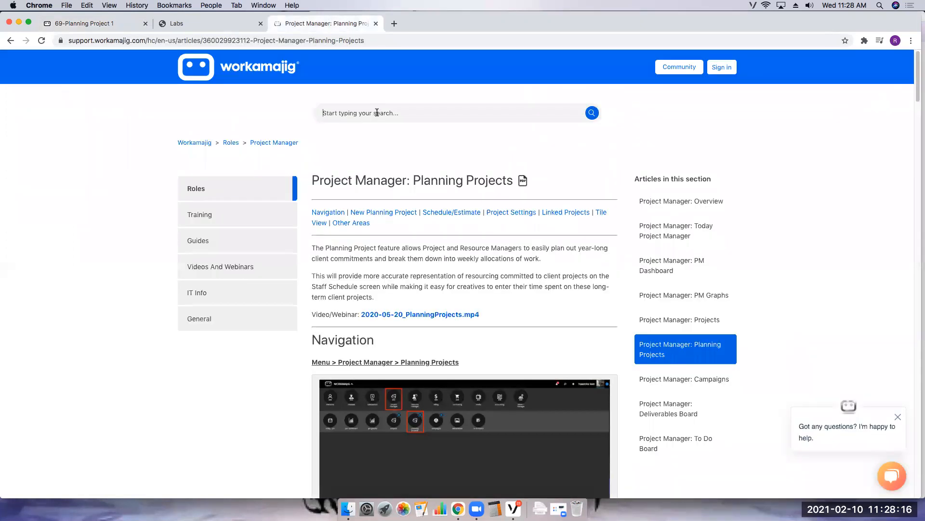
text(webinar)
key(Return)
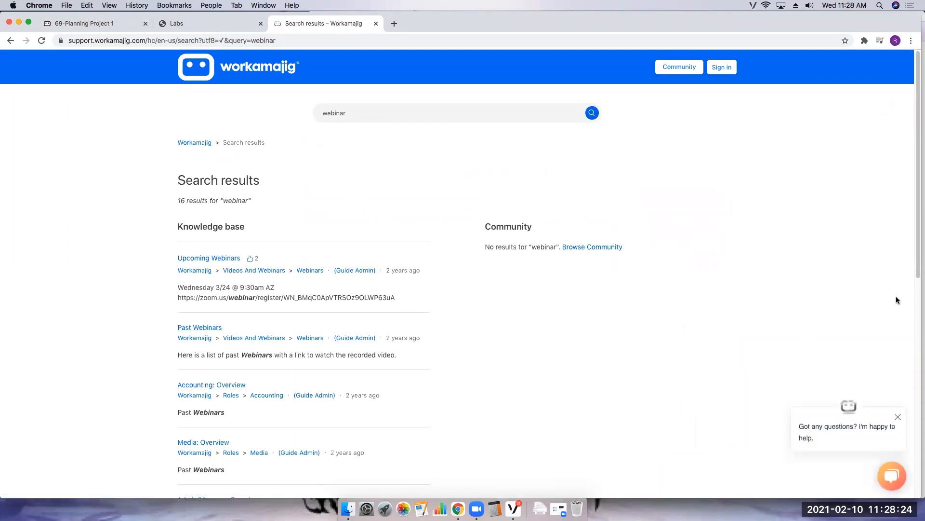
click(199, 328)
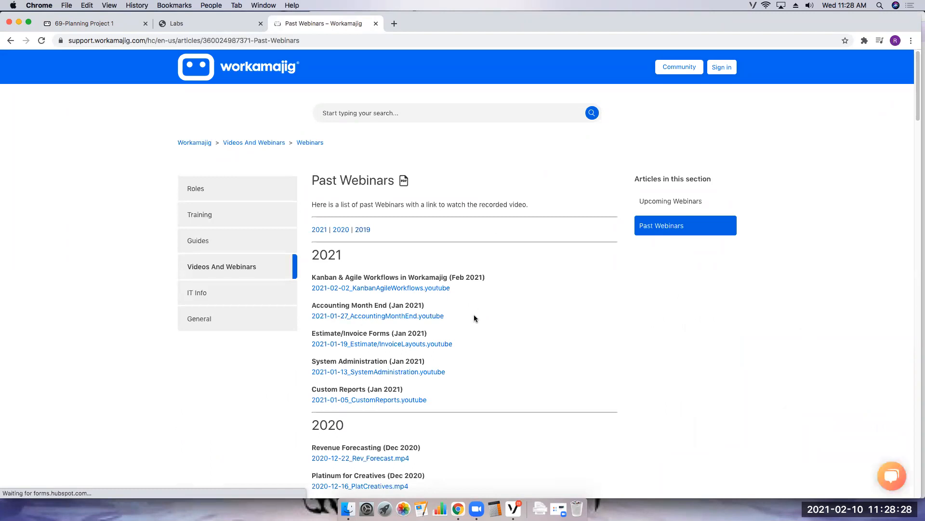
scroll(473, 308, down, 3)
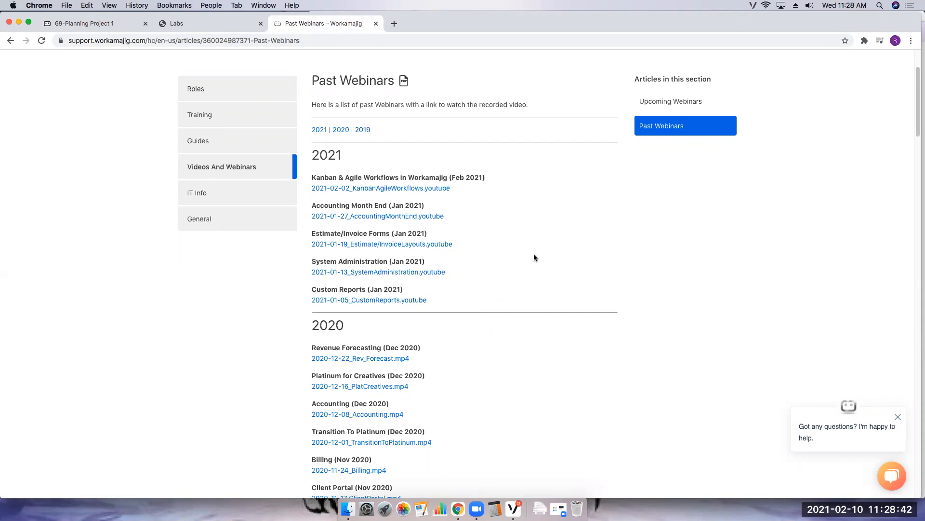
- Return to the project, close its detail panel and open the Today - Creatives page
click(126, 25)
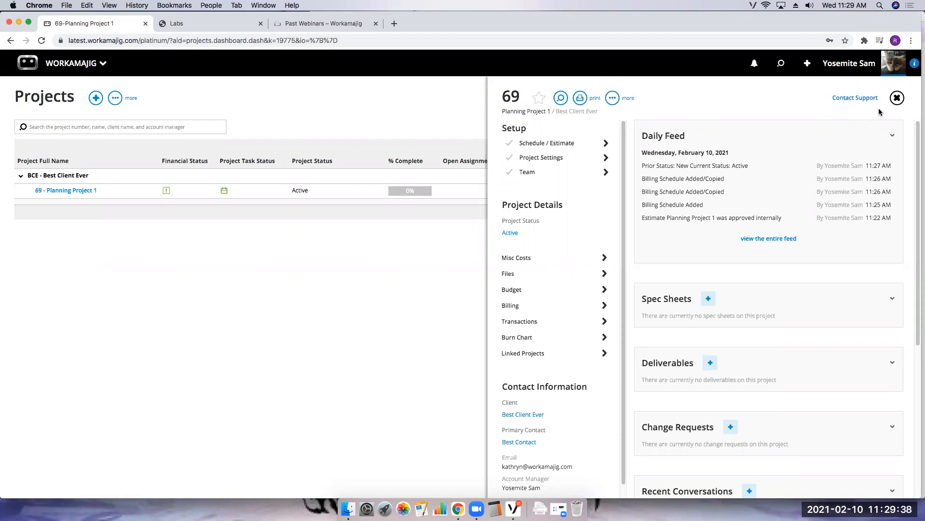
click(897, 97)
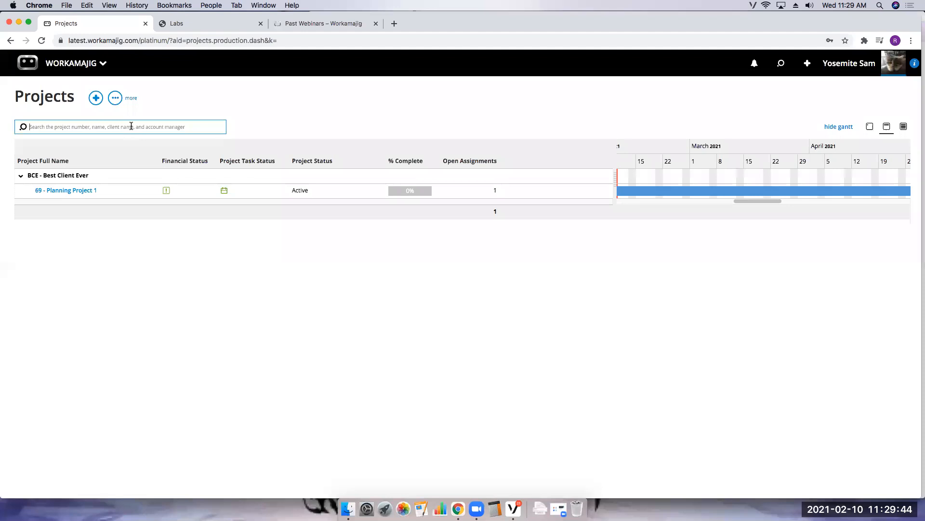
click(84, 66)
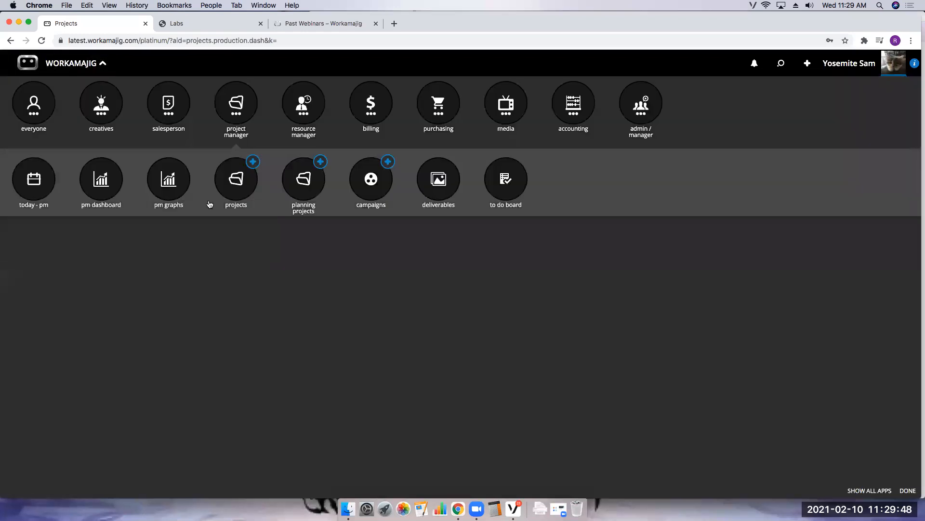
click(108, 113)
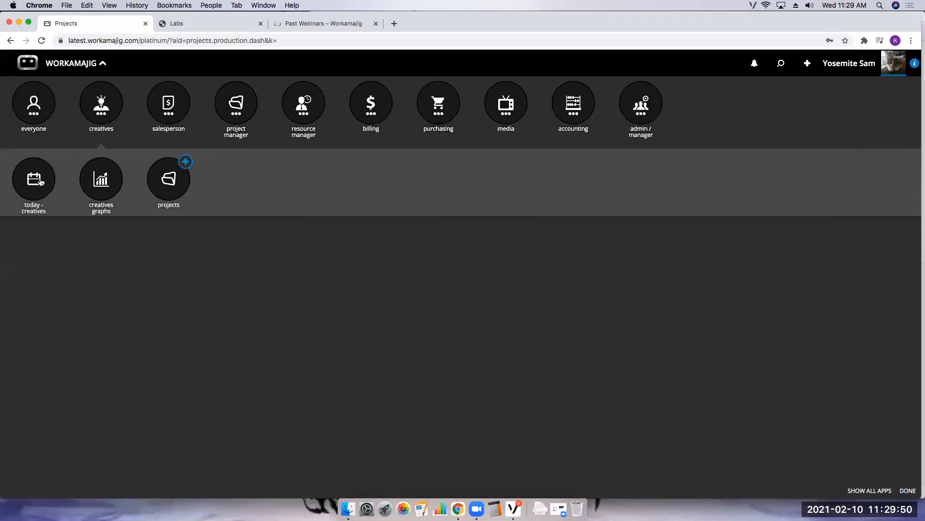
click(39, 181)
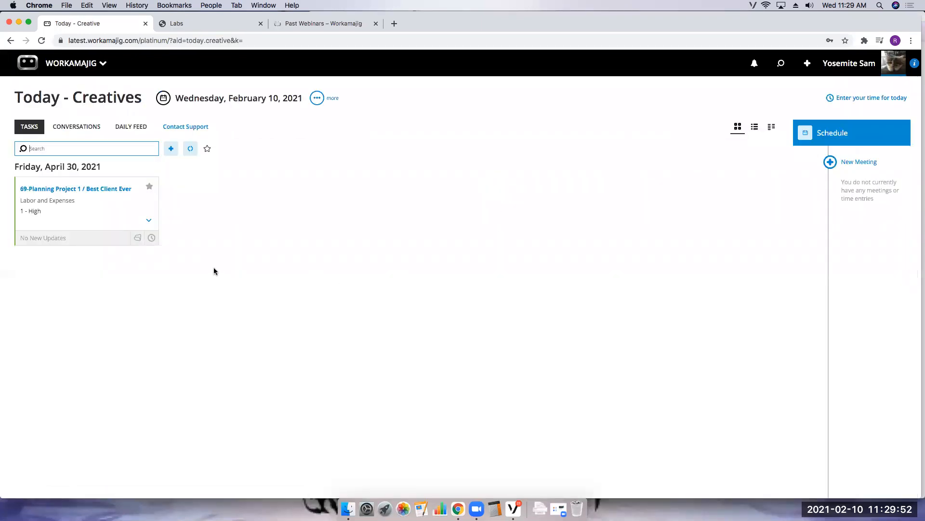
- Examine the project's task card on the Today - Creatives page, expanding its details in the card and board views
click(149, 223)
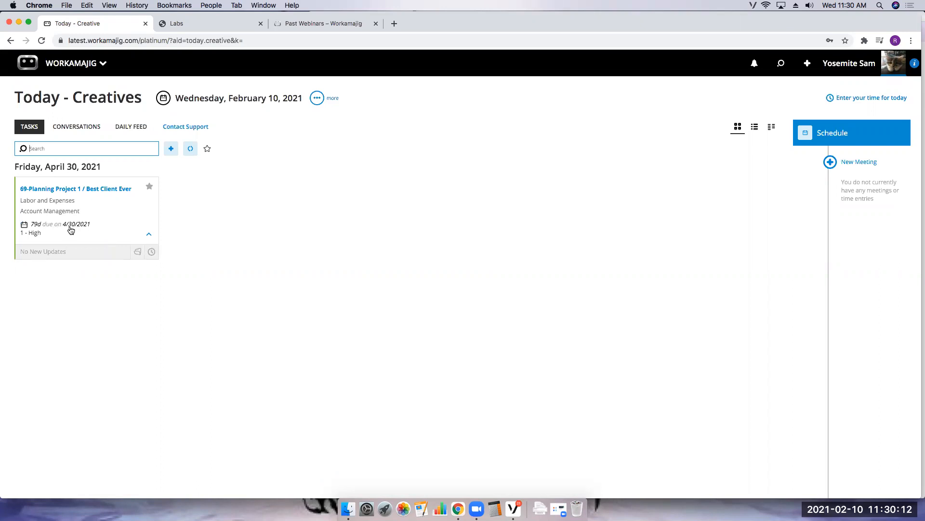
click(150, 236)
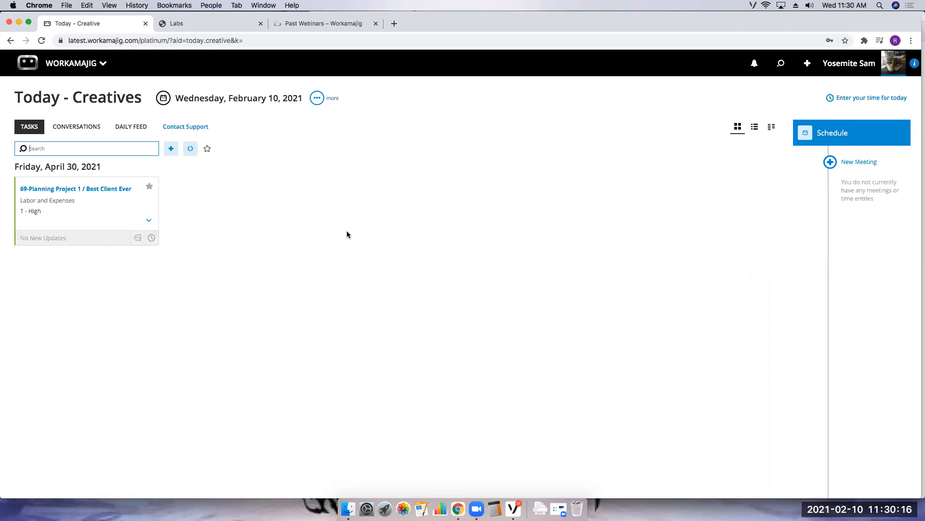
click(772, 127)
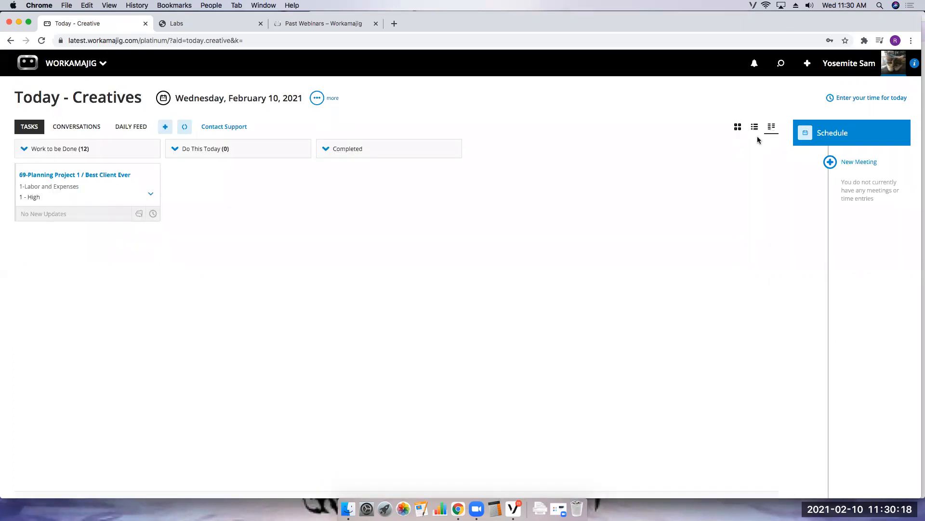
click(150, 194)
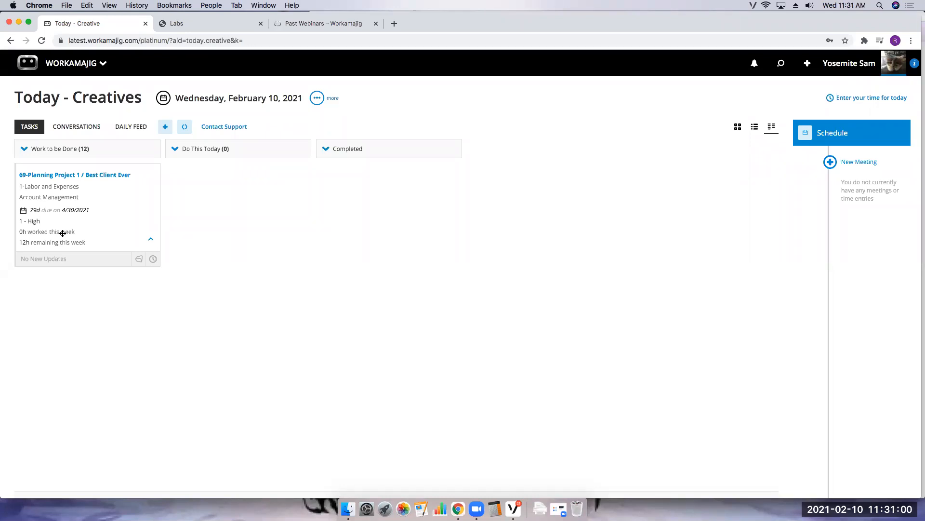
click(755, 126)
click(741, 131)
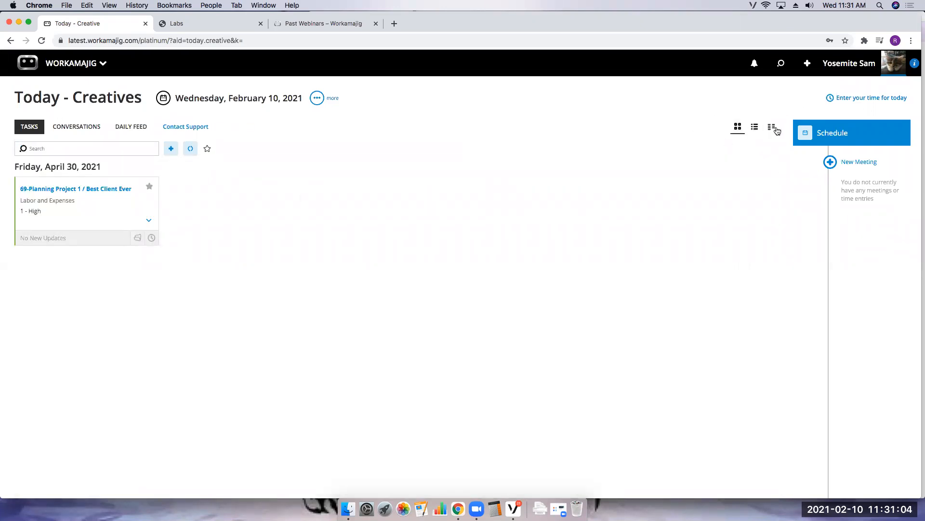
click(773, 127)
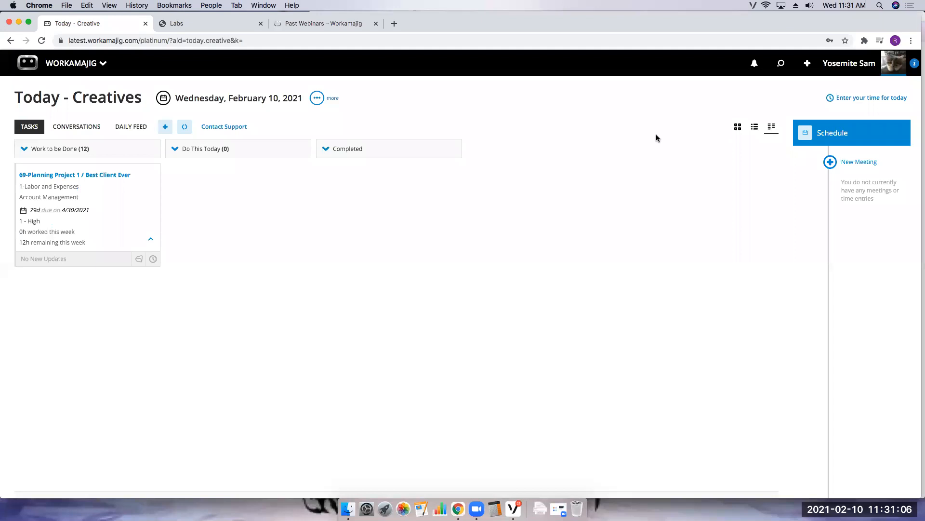
- Open the resource manager's Staff Schedule and compare its daily and weekly views of staff hours
click(76, 64)
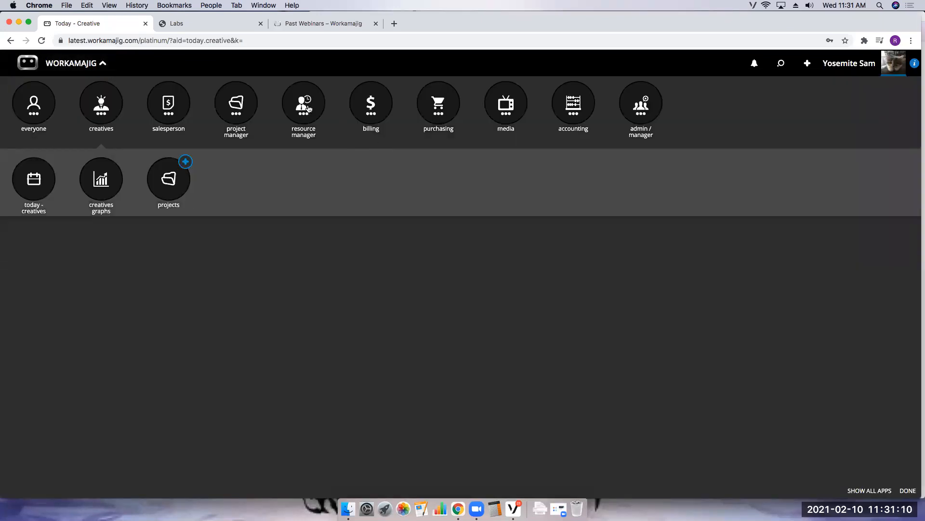
click(304, 103)
click(611, 211)
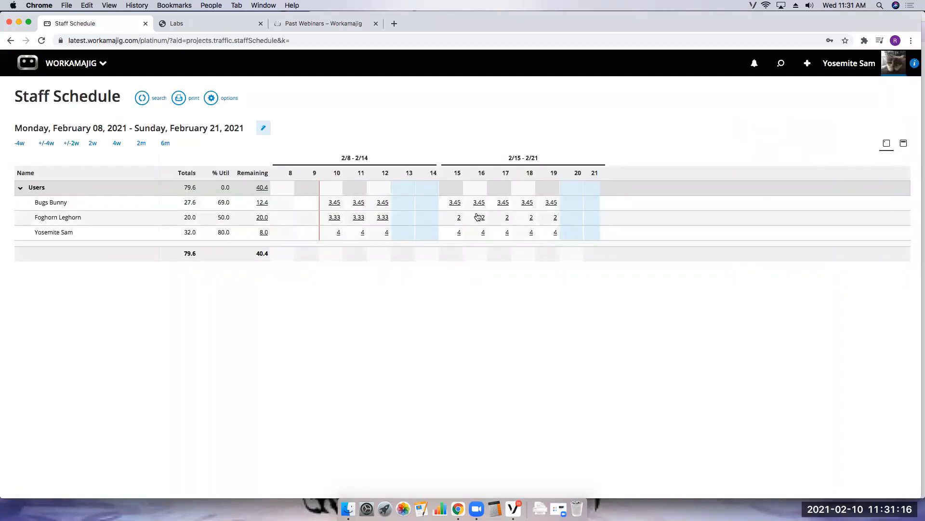
click(904, 143)
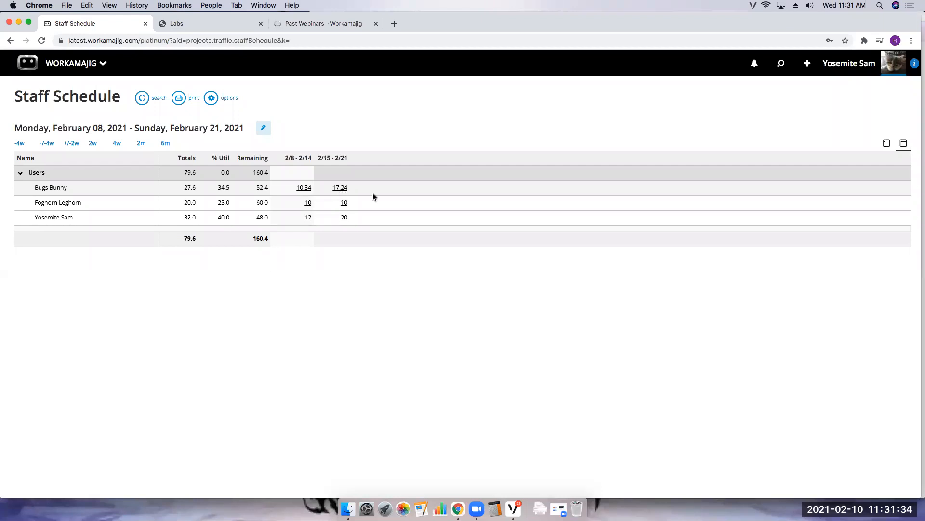
click(886, 144)
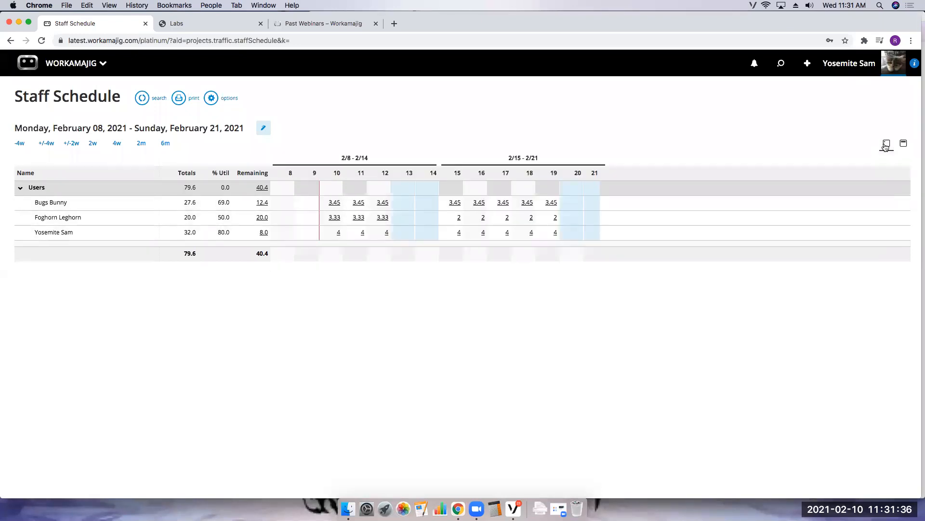
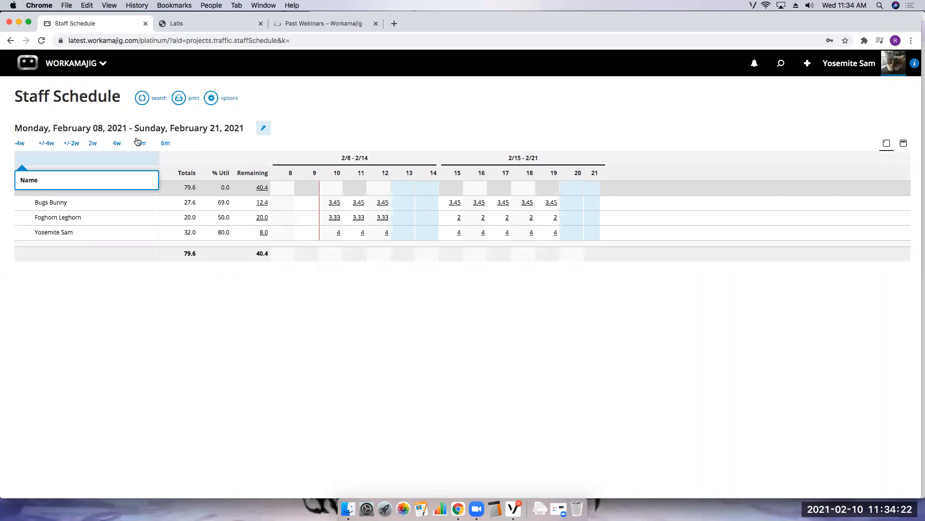
- Go to Planning Projects and open Planning Project 1's detail panel
click(71, 63)
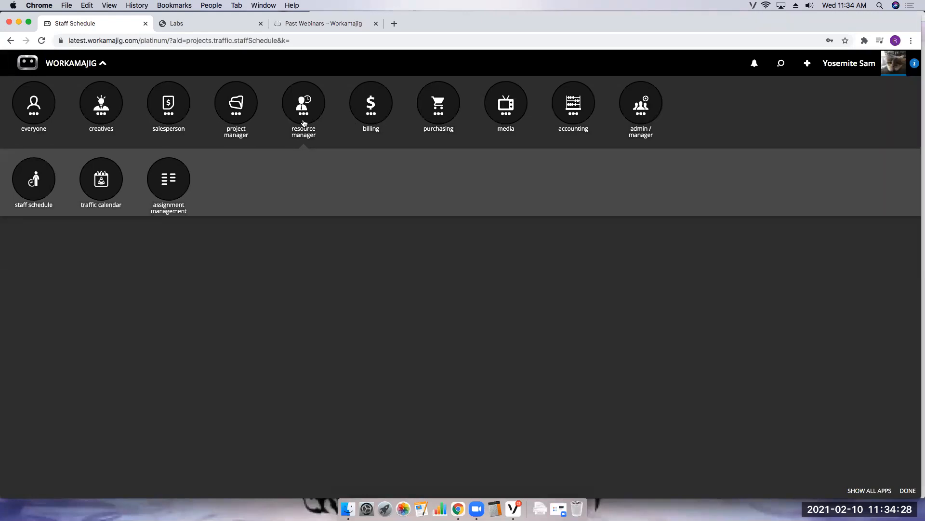
click(237, 107)
click(311, 188)
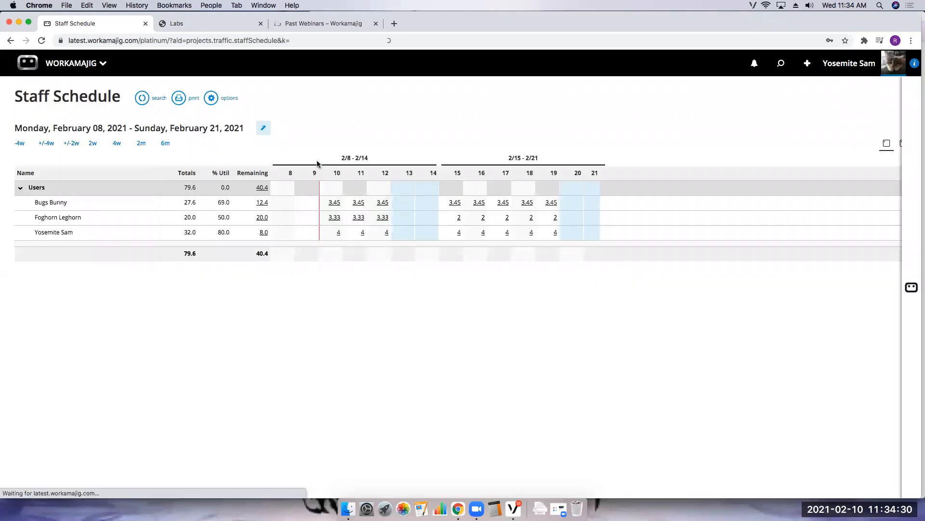
click(463, 178)
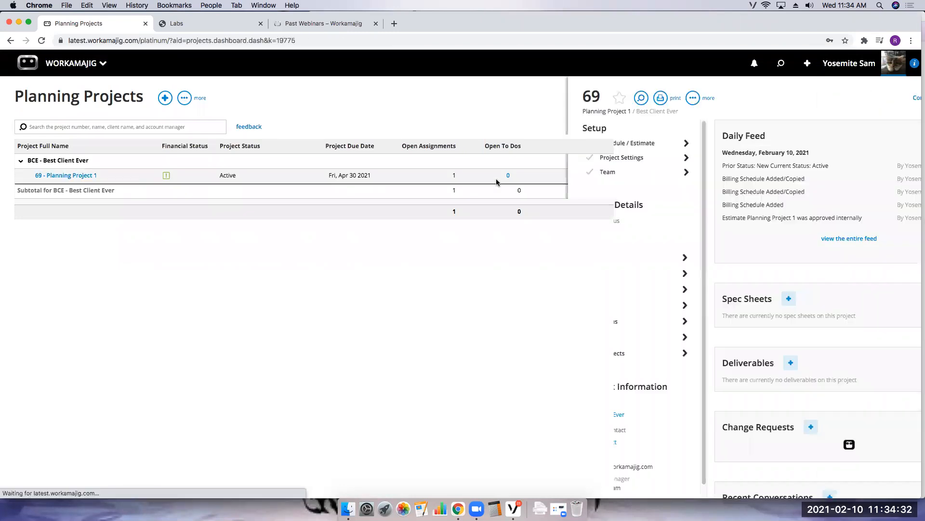
- Create a linked project for Planning Project 1 from the T-LogoWMJ Template Logo WMJ template
click(530, 353)
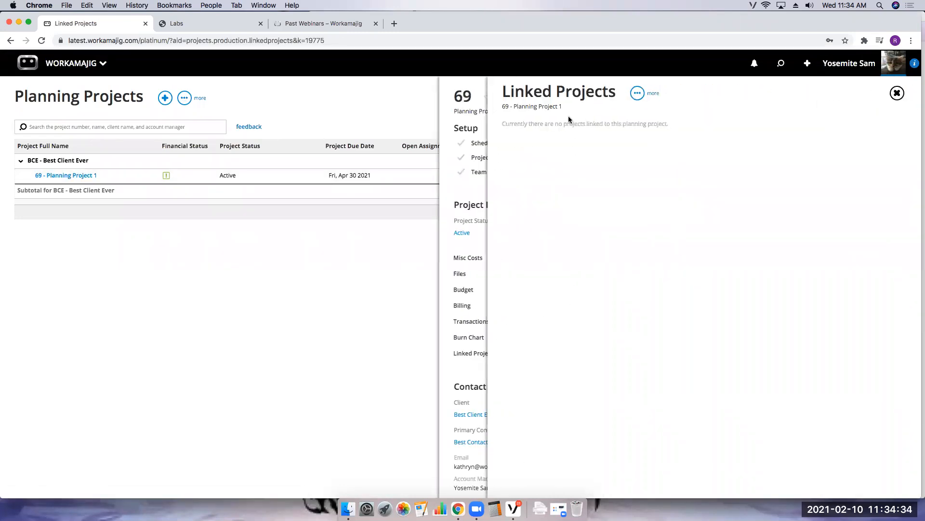
click(637, 93)
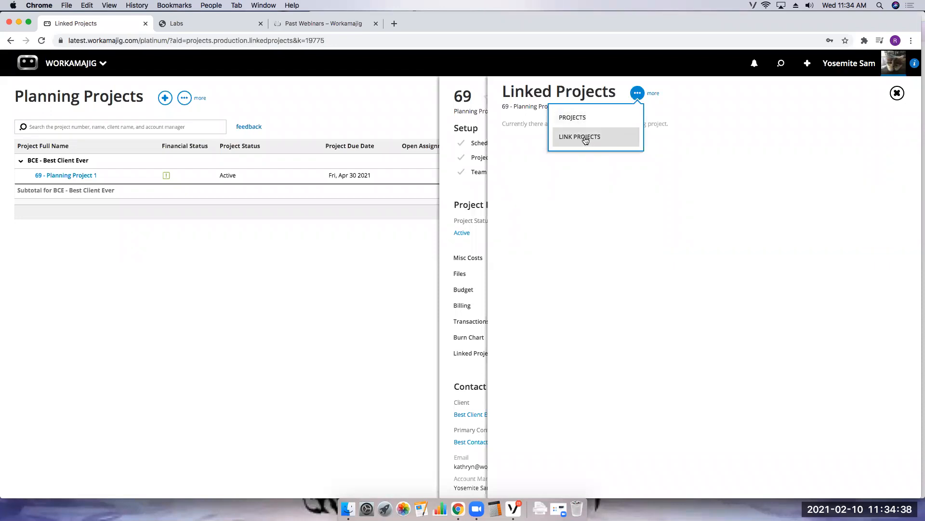
click(584, 117)
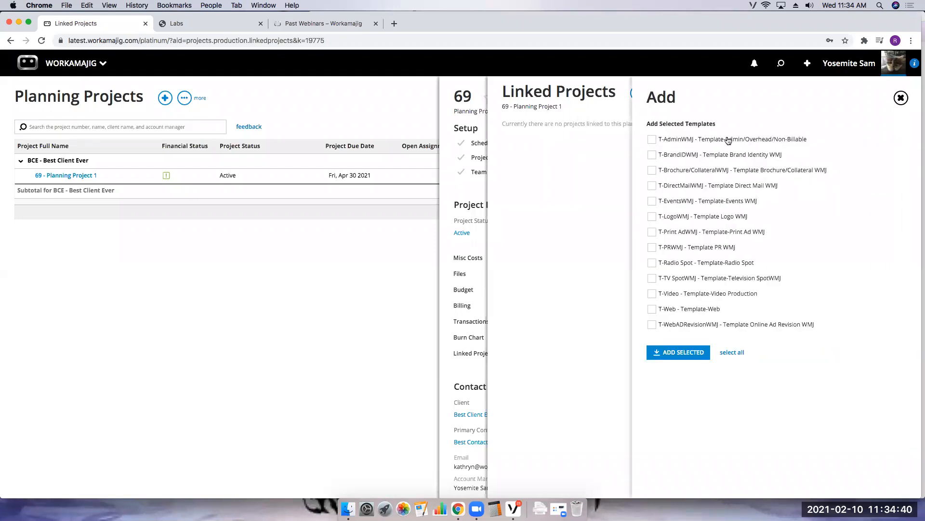
click(659, 215)
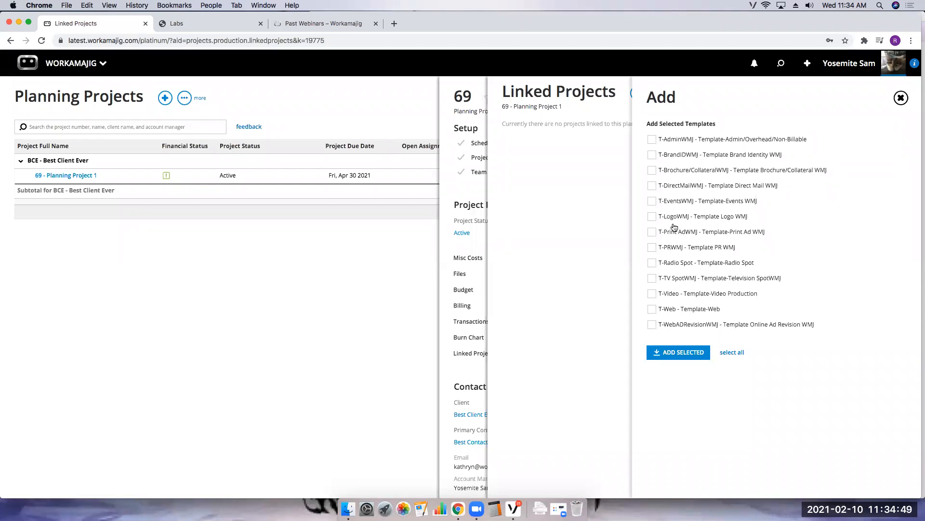
click(676, 357)
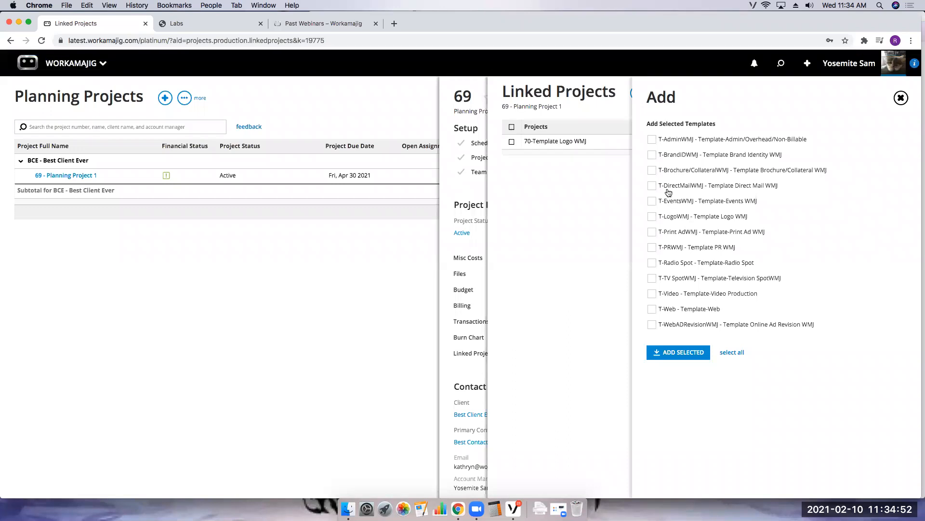
click(908, 107)
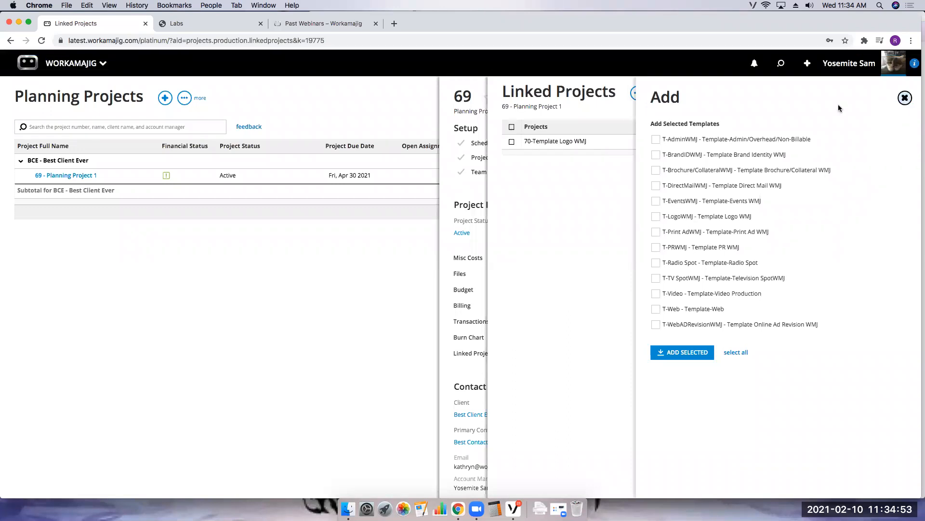
- Open the 70-Template Logo WMJ schedule and assign Yosemite Sam 3 hours on Concept/Creative Development
click(579, 141)
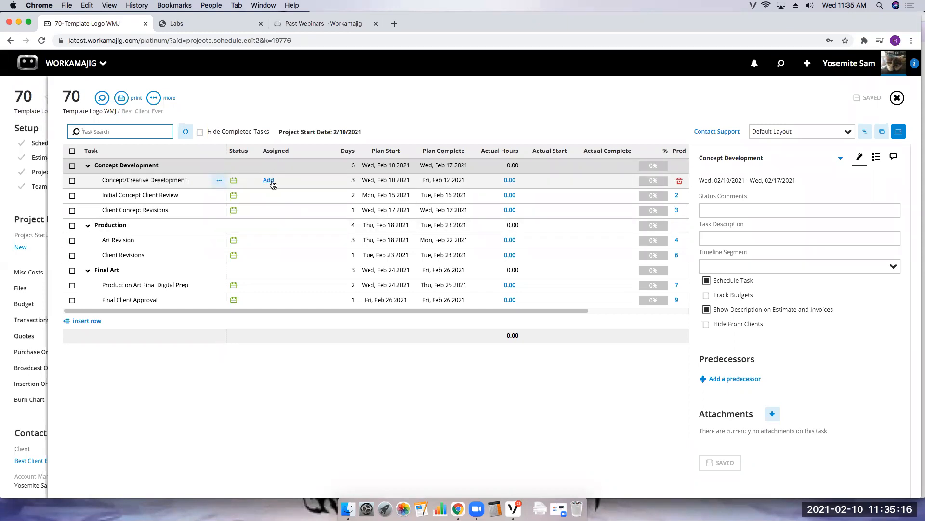
click(268, 181)
click(148, 179)
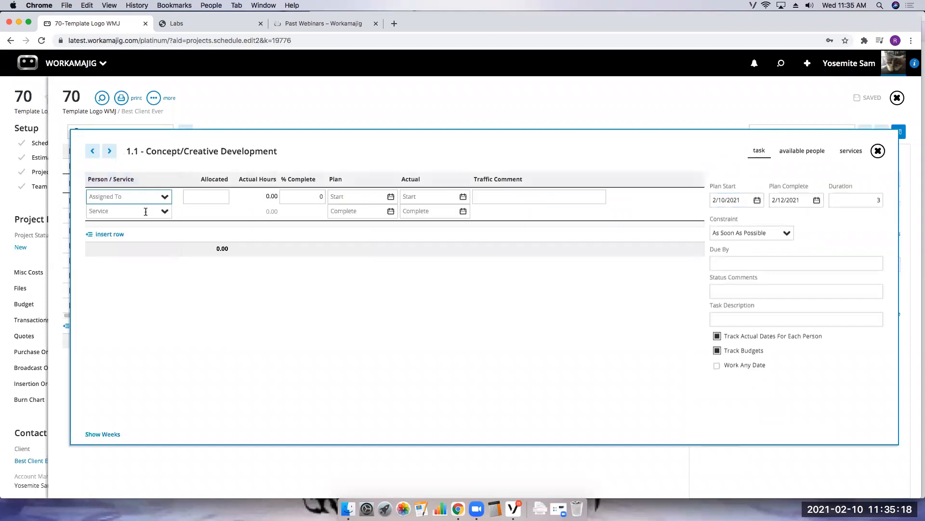
text(yose)
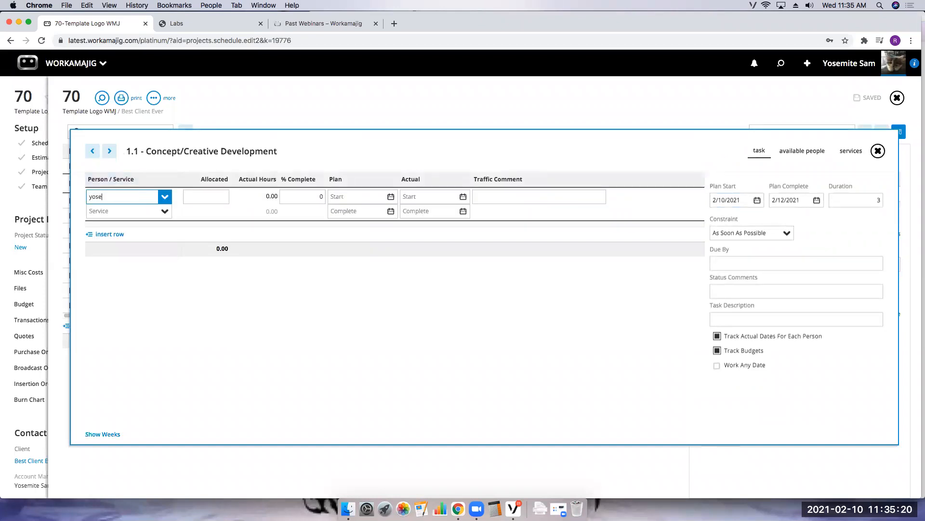
click(139, 237)
click(214, 201)
text(3)
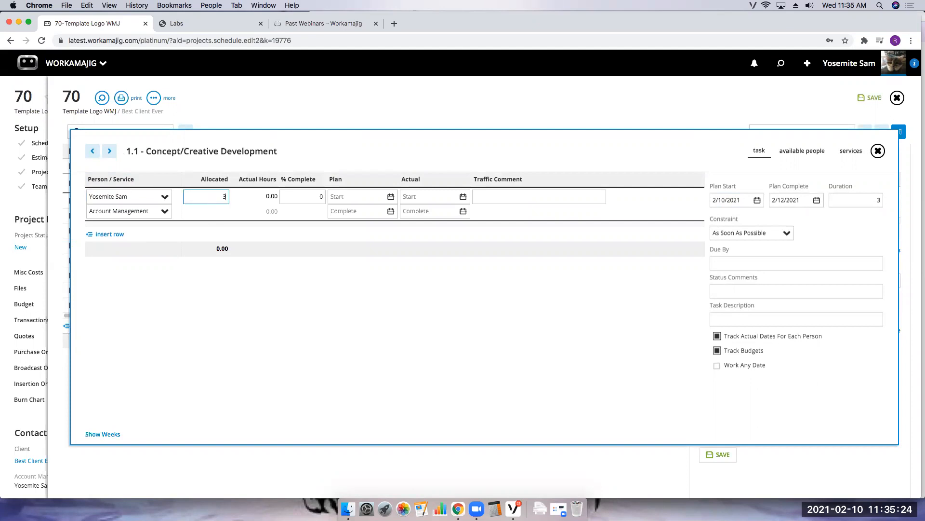
key(Return)
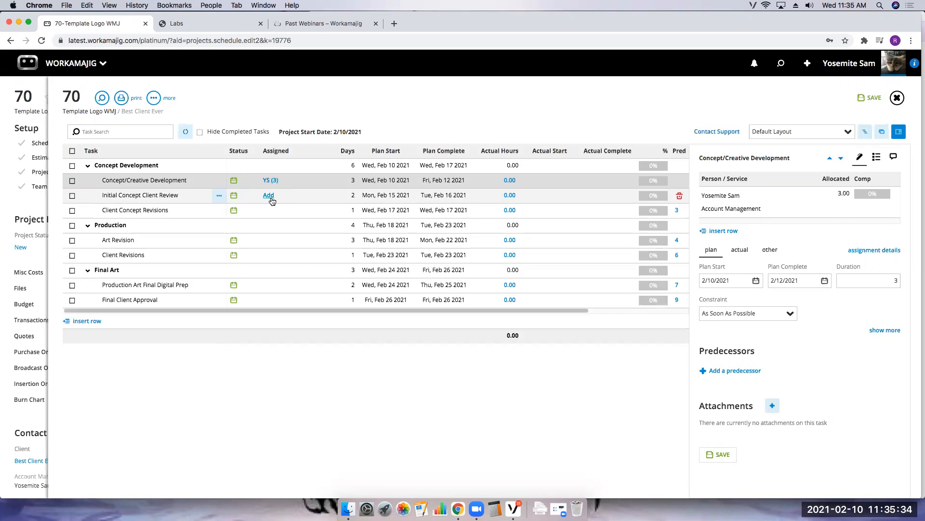
- Assign Foghorn Leghorn 2 hours on Initial Concept Client Review, save the schedule and close it
click(269, 196)
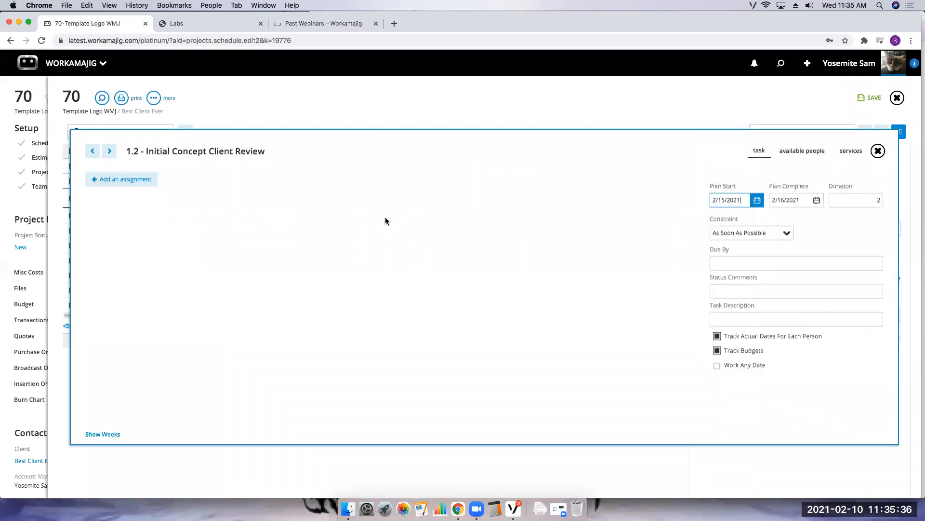
click(154, 185)
click(164, 197)
click(126, 262)
click(207, 196)
text(2)
click(547, 117)
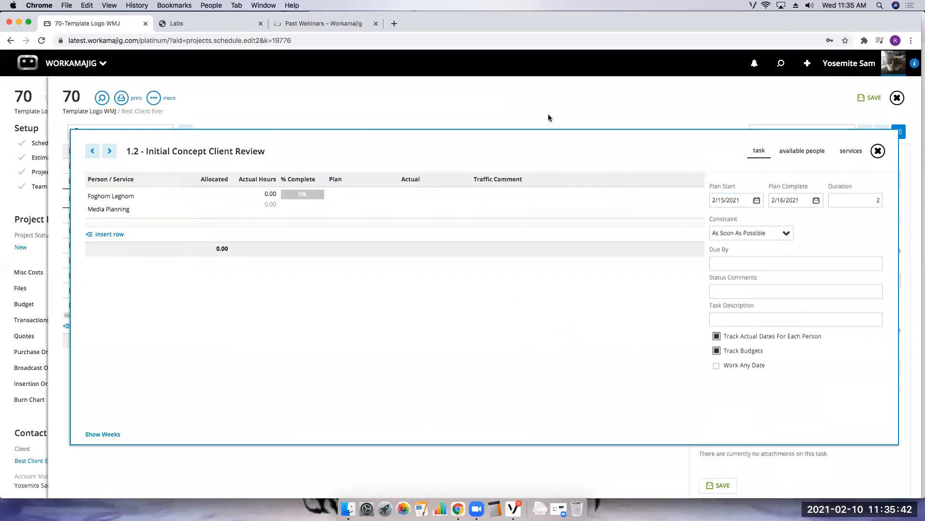
click(436, 369)
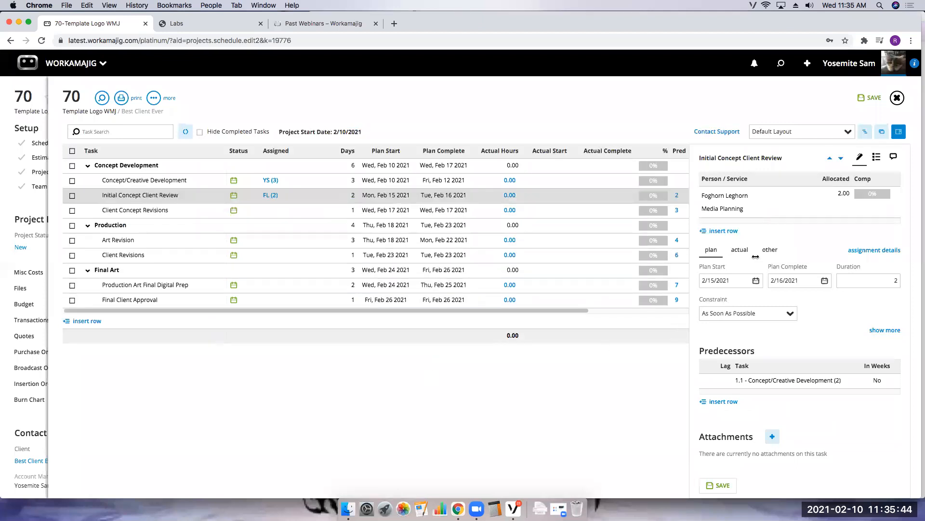
click(867, 98)
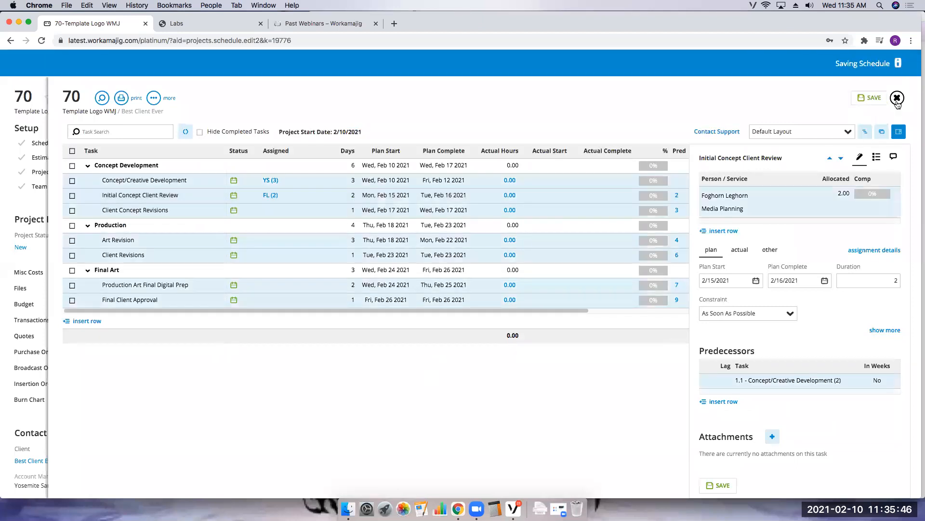
click(897, 101)
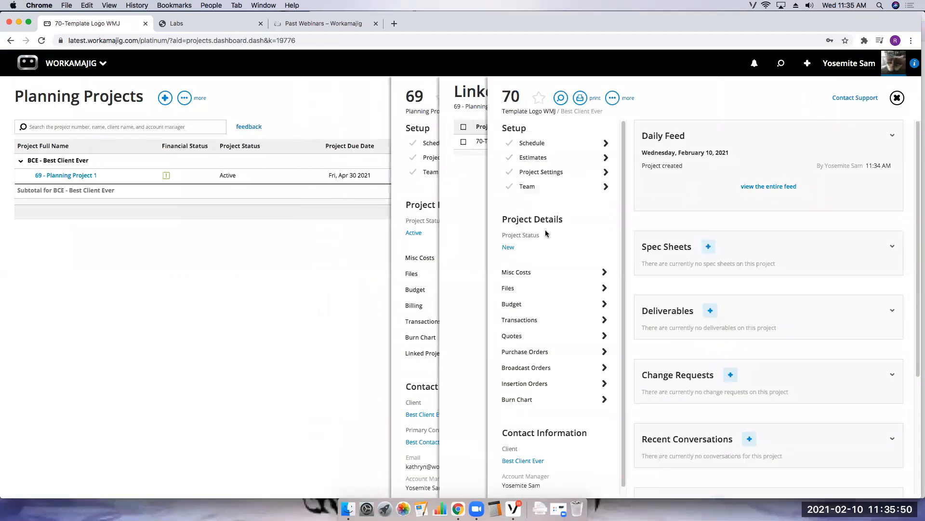
- Change project 70's status to Active and close its panel
click(509, 247)
click(653, 158)
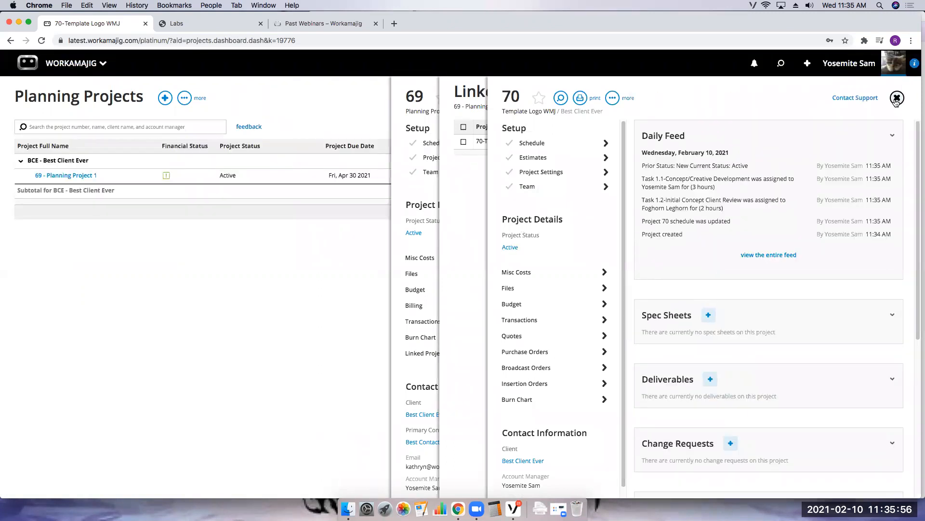
click(897, 98)
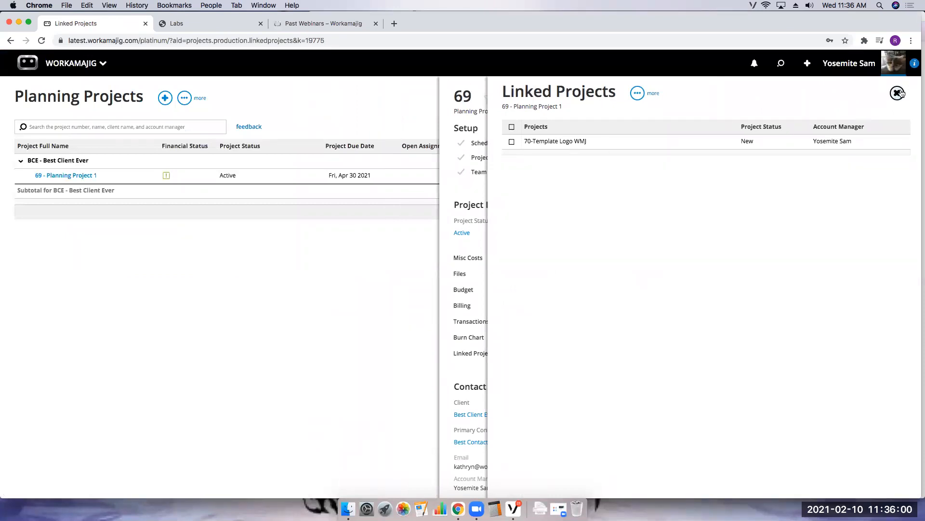
- Reopen project 70 from the linked projects list to review its project settings, then close all panels
click(553, 141)
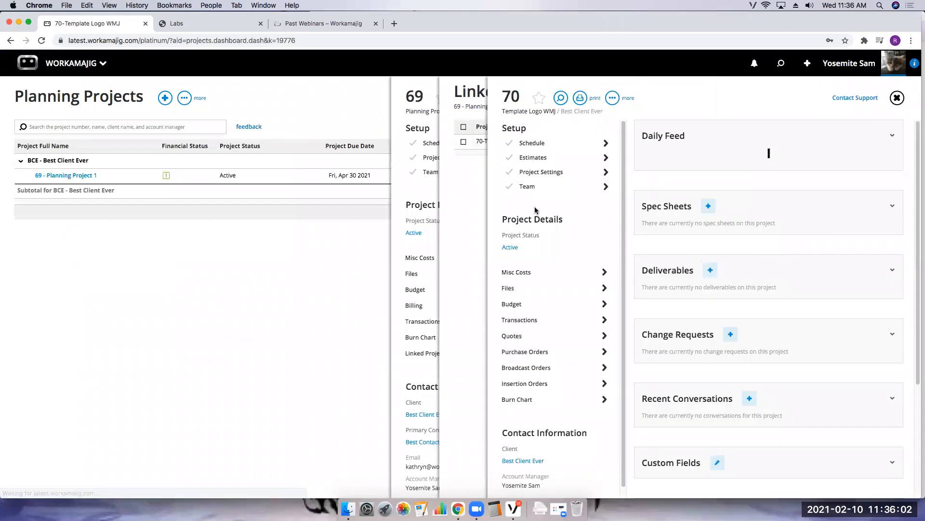
click(536, 172)
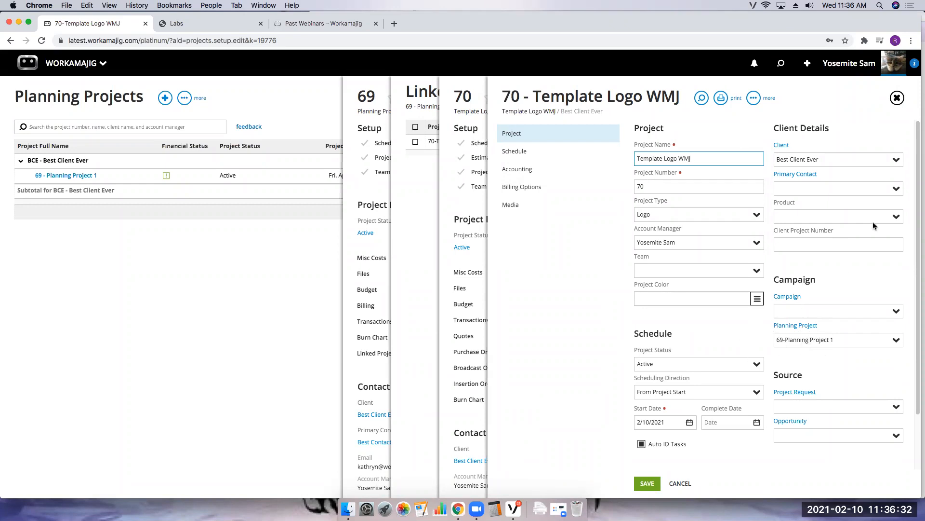
click(897, 99)
click(897, 98)
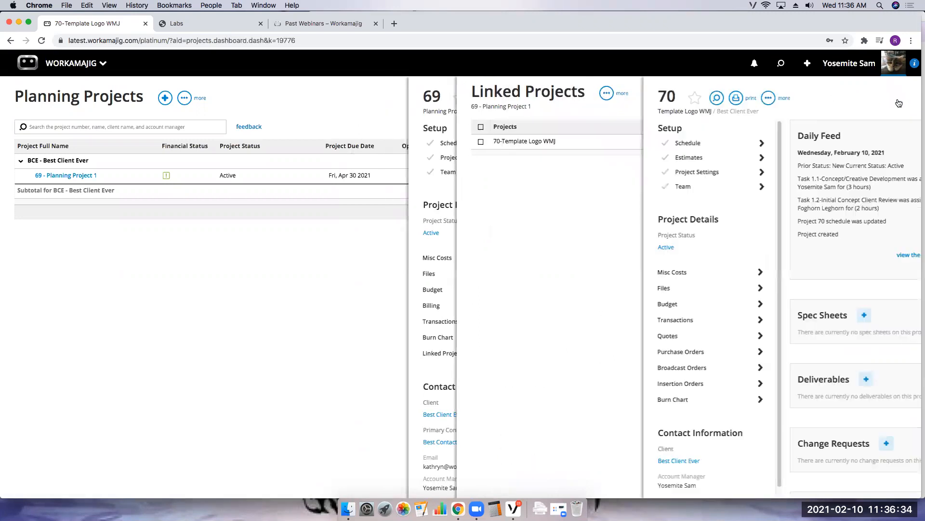
click(897, 99)
click(897, 98)
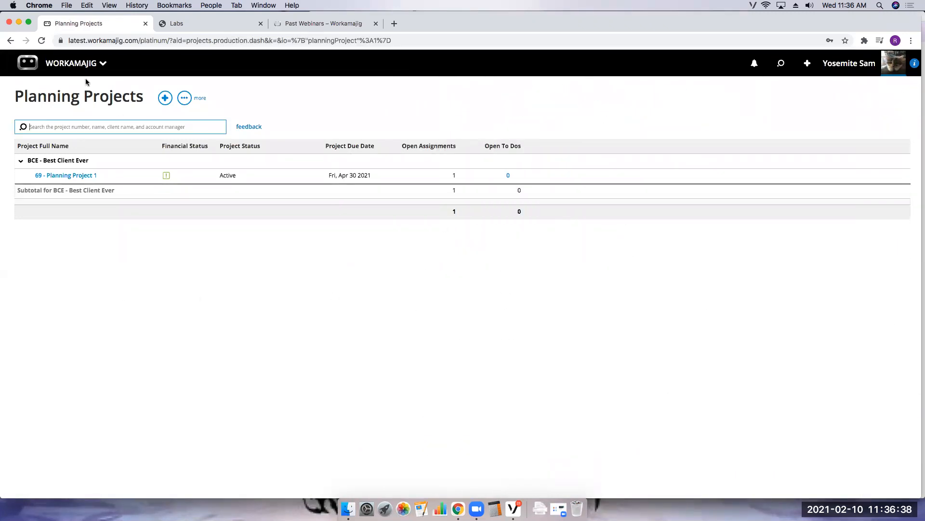
- Open the Today - Creatives page and expand both project task cards
click(72, 66)
click(32, 188)
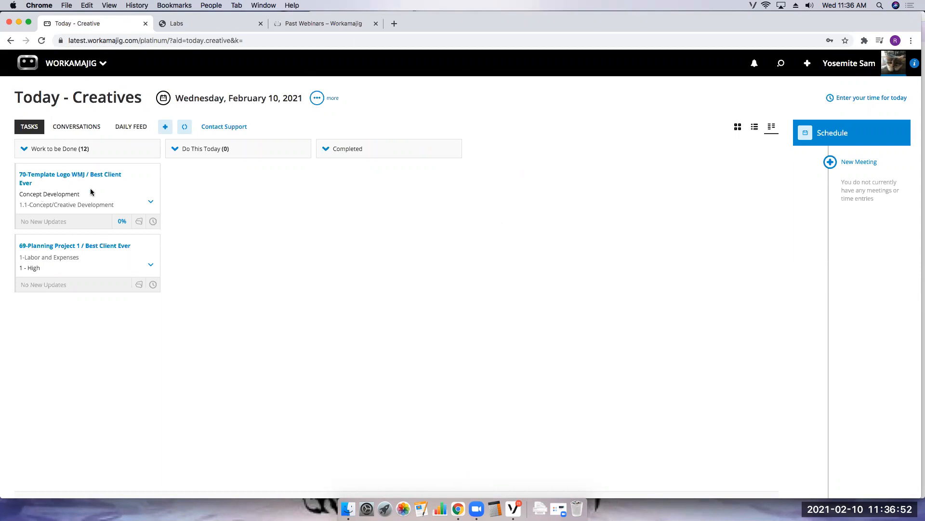
click(151, 202)
click(151, 332)
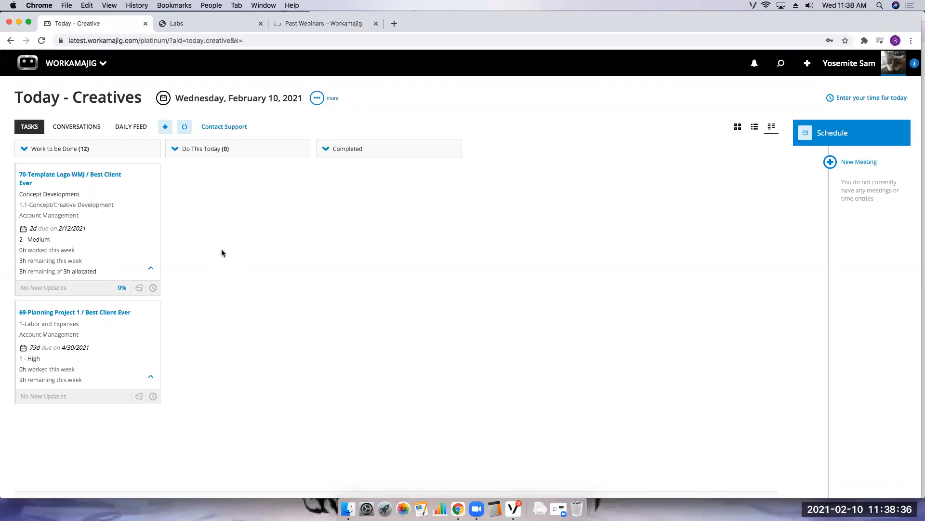
- Hand off Bugs Bunny's Web Content Development assignment on Planning Project 1 to Daffy Duck, excluding weeks 3/15–3/21 and 3/22–3/28
click(92, 65)
click(223, 112)
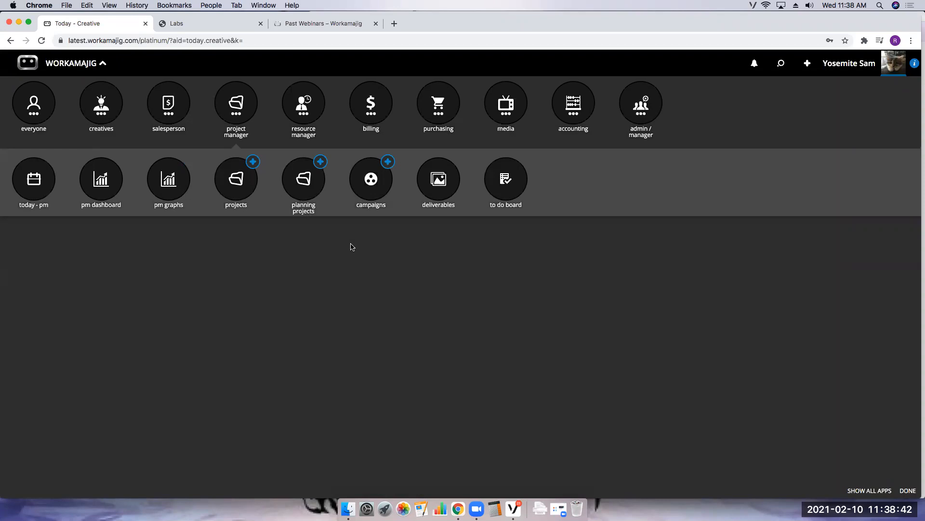
click(305, 194)
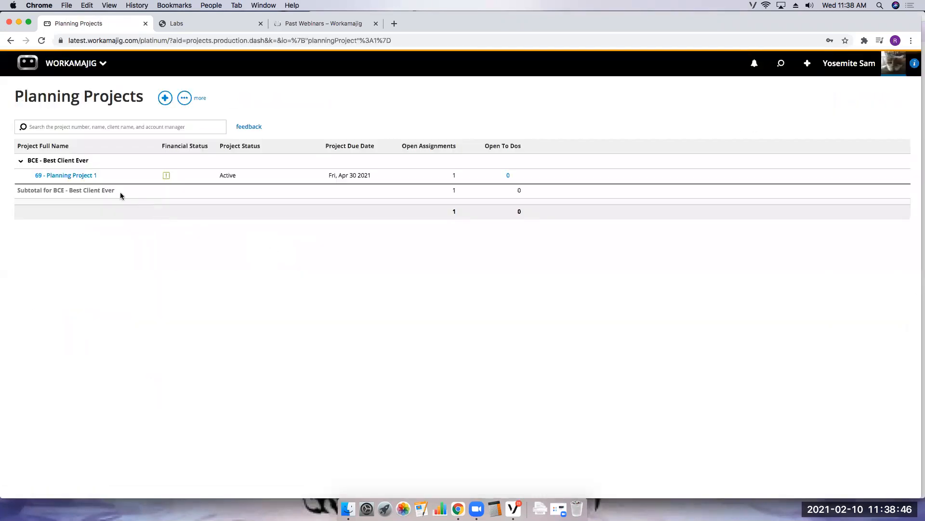
click(89, 176)
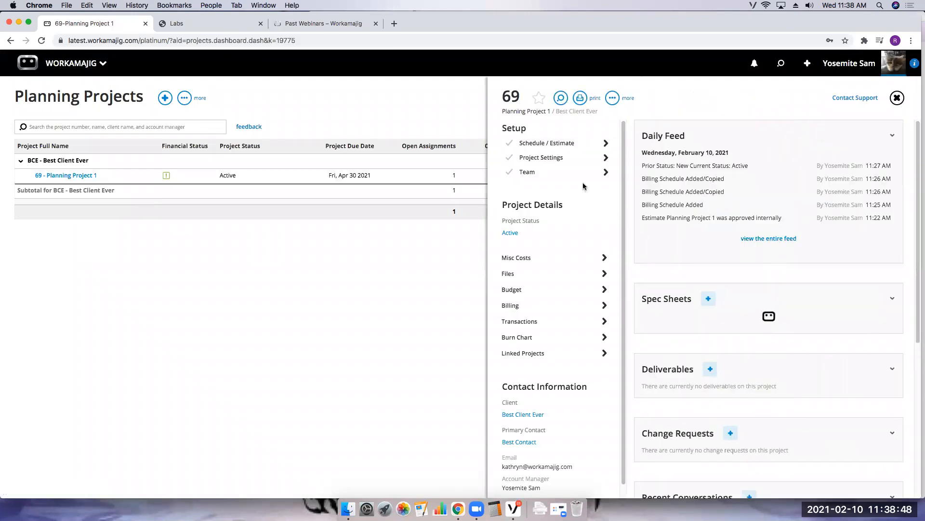
click(547, 143)
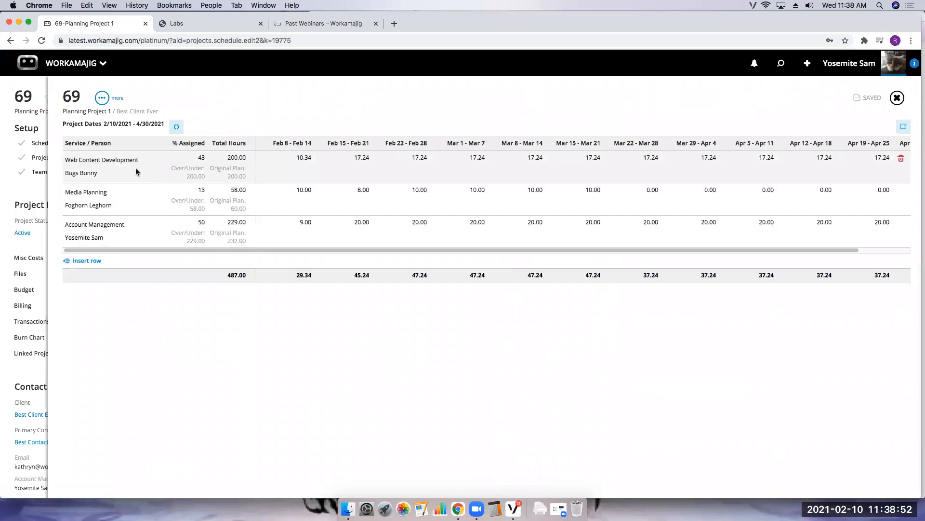
click(135, 168)
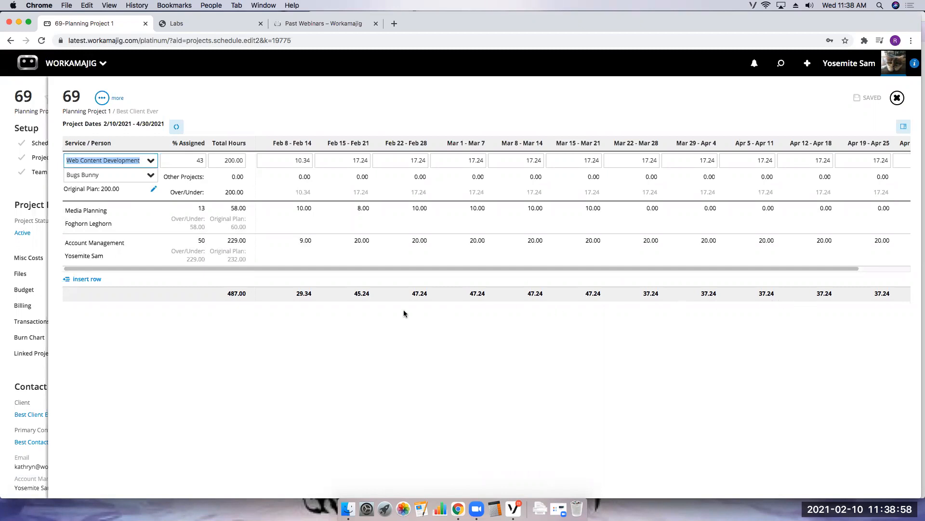
click(153, 189)
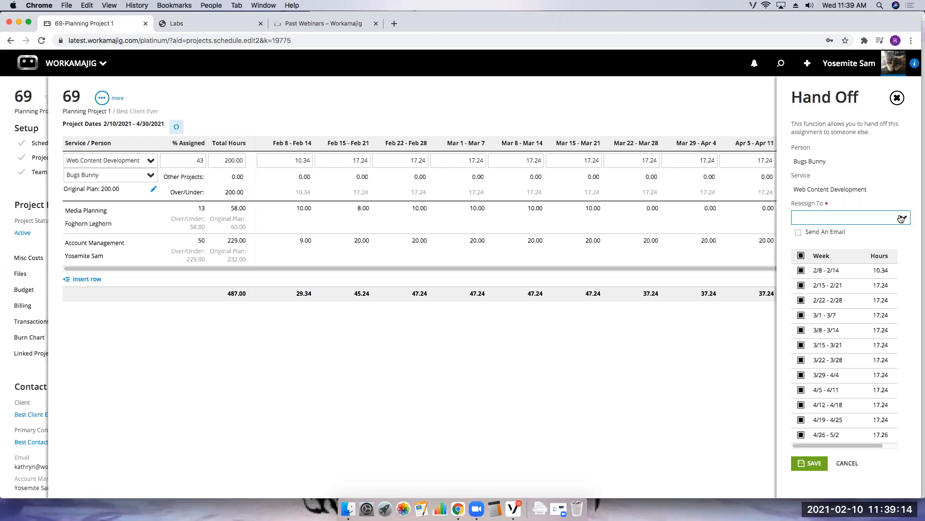
click(878, 222)
click(814, 234)
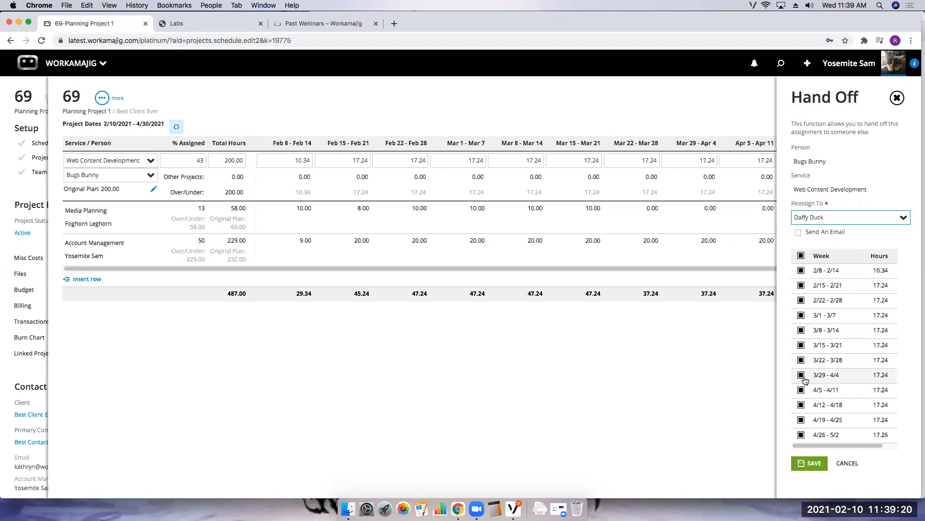
click(801, 345)
click(801, 360)
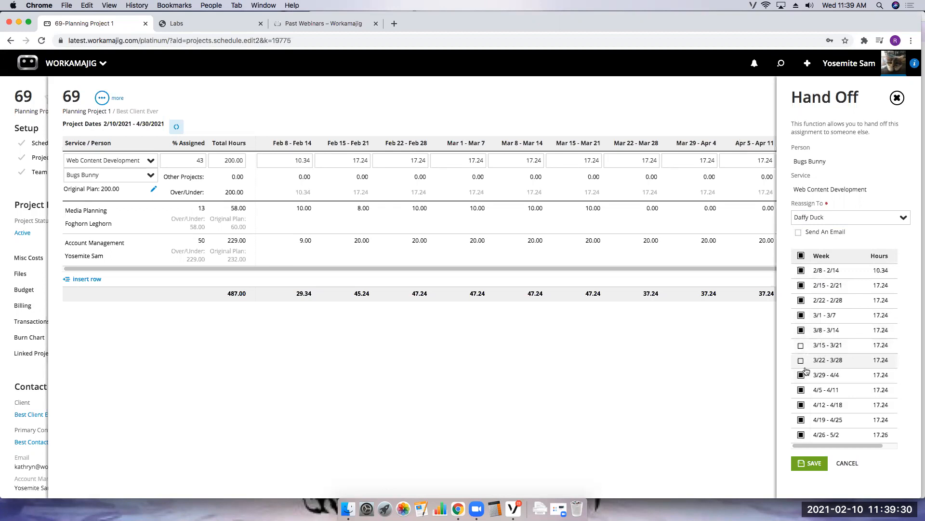
click(812, 463)
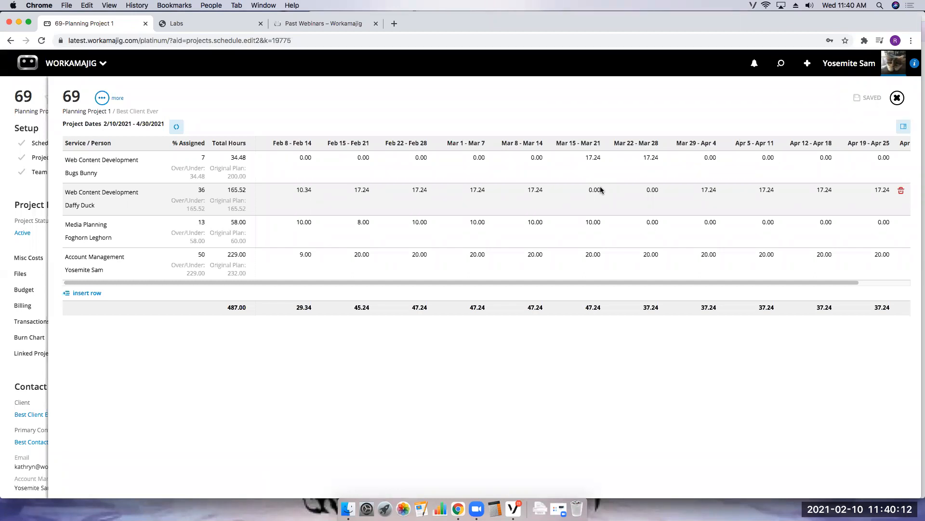
- Inspect Daffy Duck's and Yosemite Sam's weekly assignment rows, including other-project hours, on the planning schedule
click(478, 191)
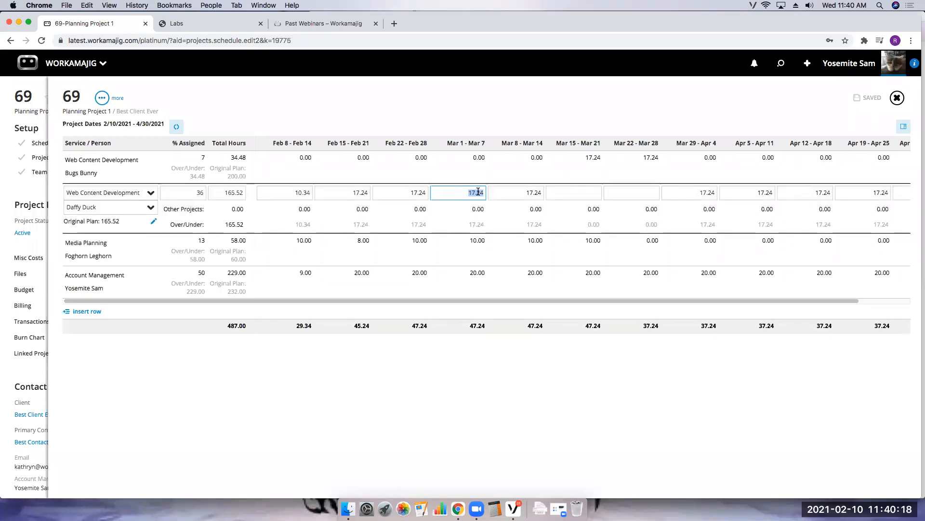
click(440, 97)
click(293, 257)
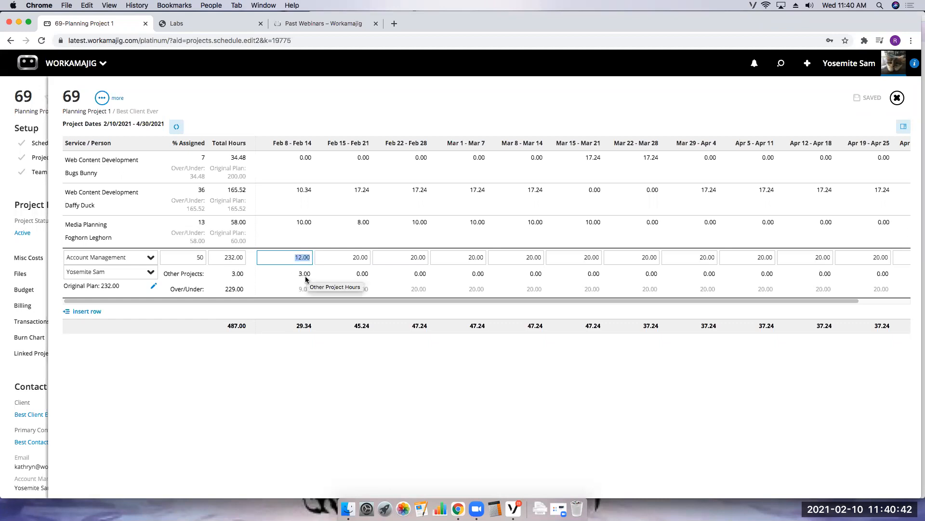
click(291, 328)
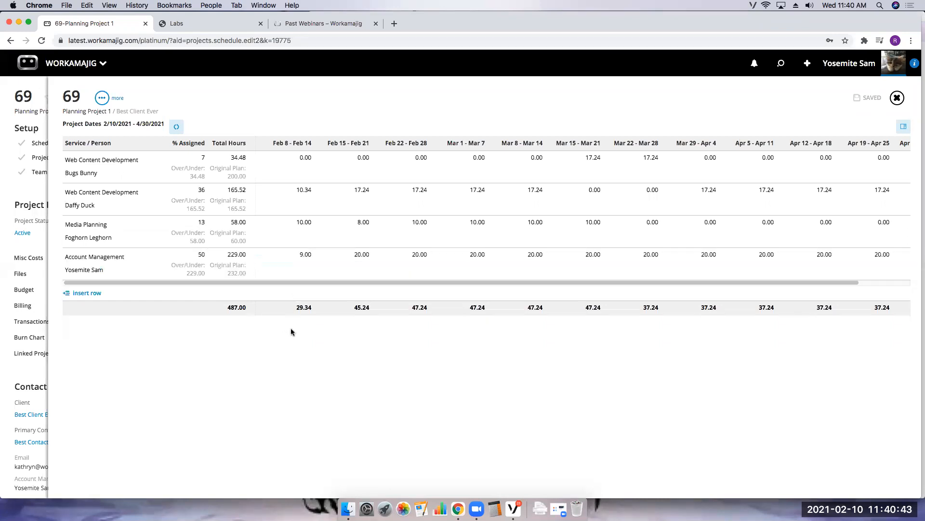
click(305, 255)
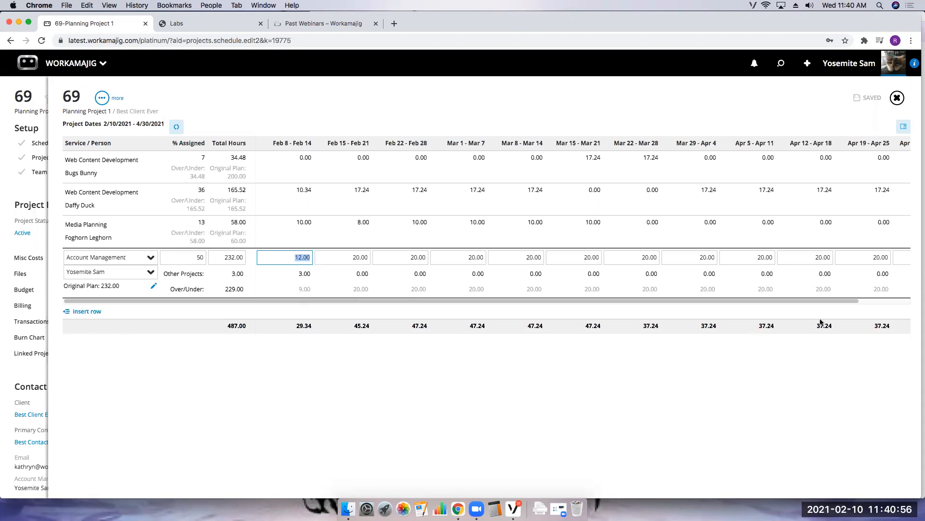
click(898, 98)
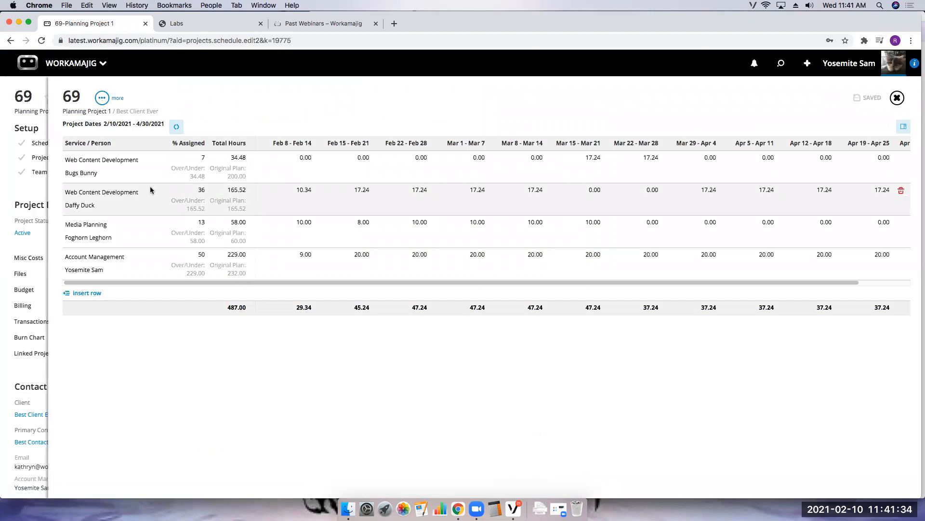
click(279, 260)
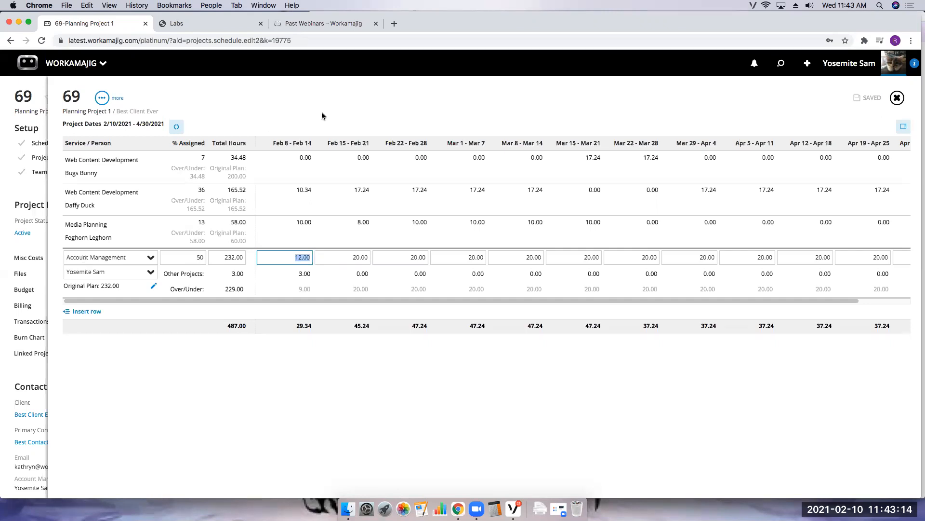
- Close the schedule and project panels and open the Today - Creatives page
click(895, 97)
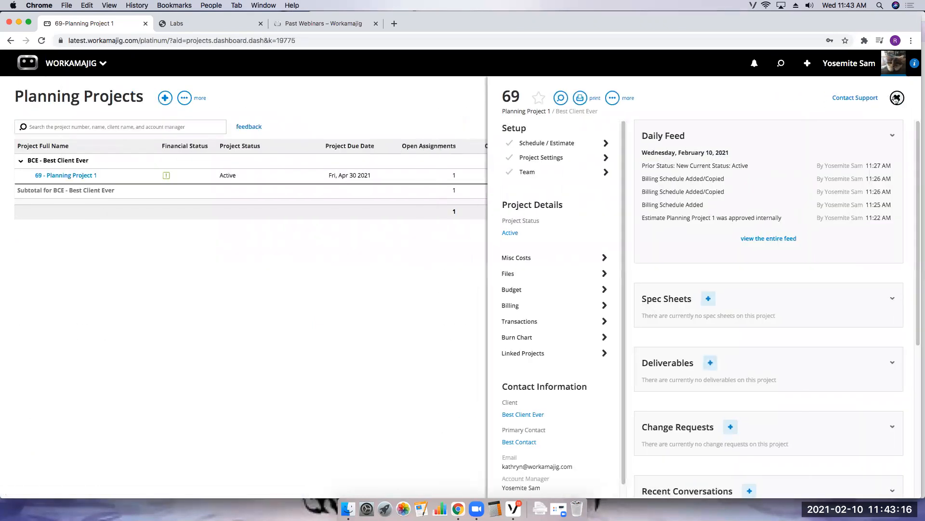
click(892, 97)
click(85, 64)
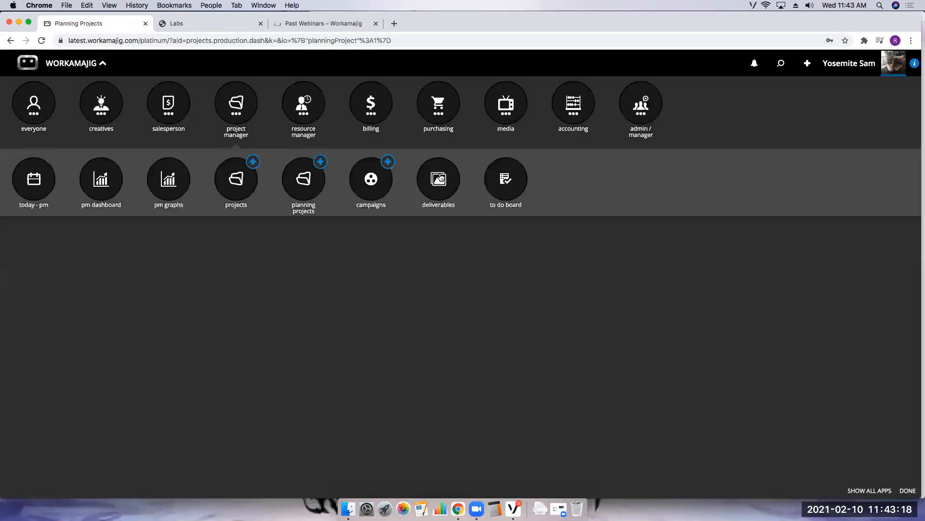
click(102, 118)
click(43, 191)
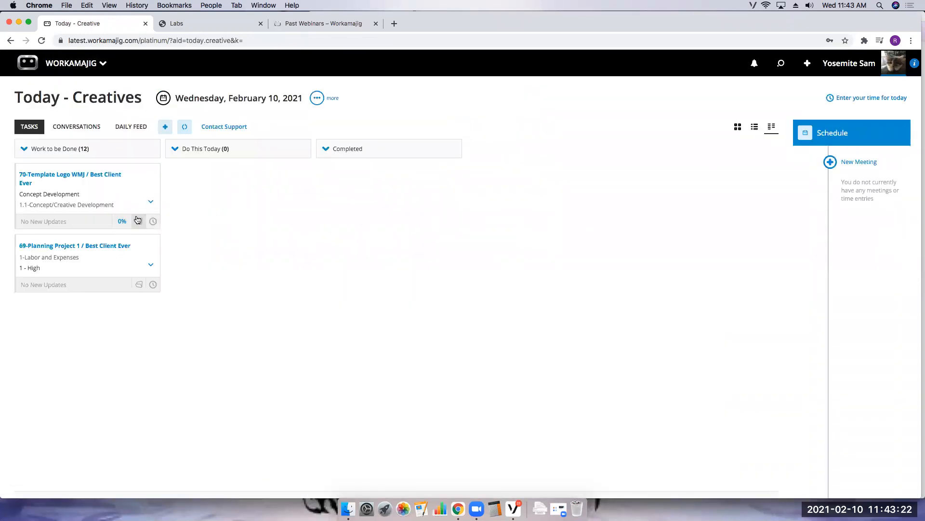
- Open a new time entry for the 70-Template Logo WMJ task card, then close it
click(153, 222)
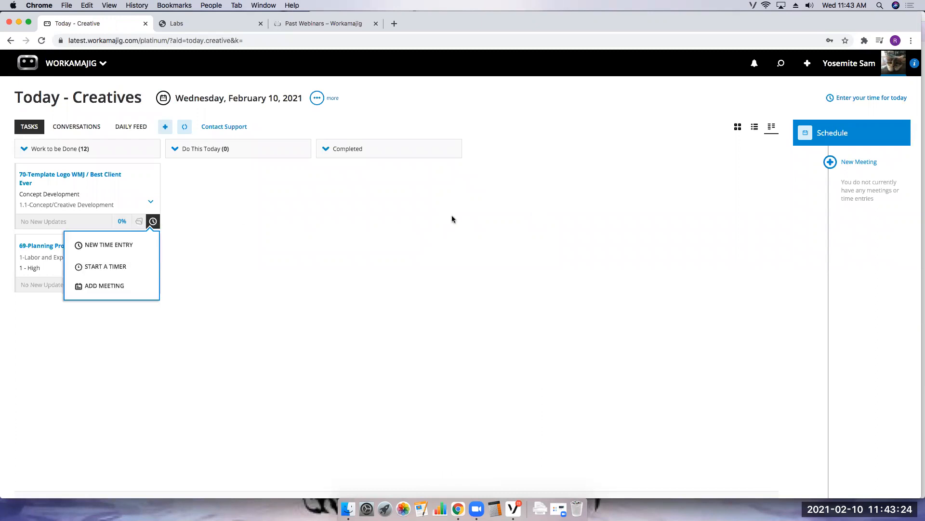
click(136, 250)
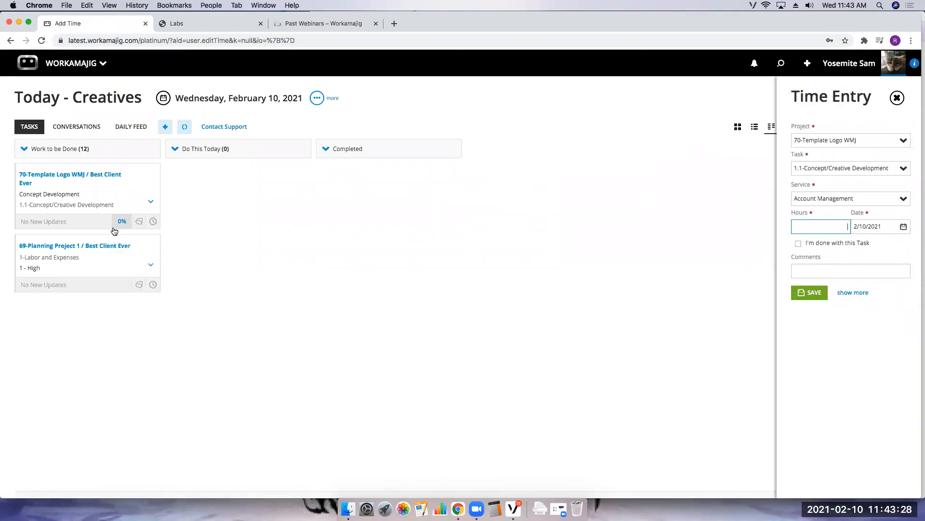
click(897, 97)
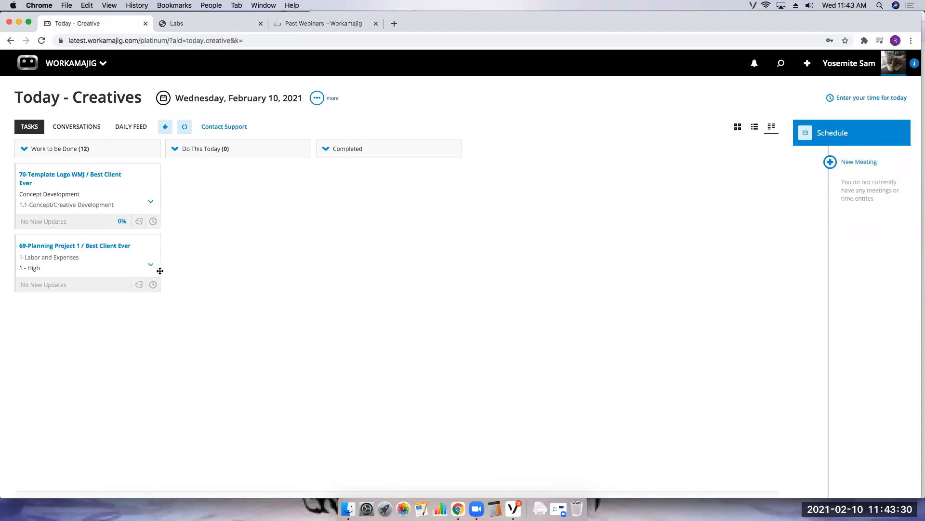
- Open a new time entry for the 69-Planning Project 1 Labor and Expenses task
click(153, 284)
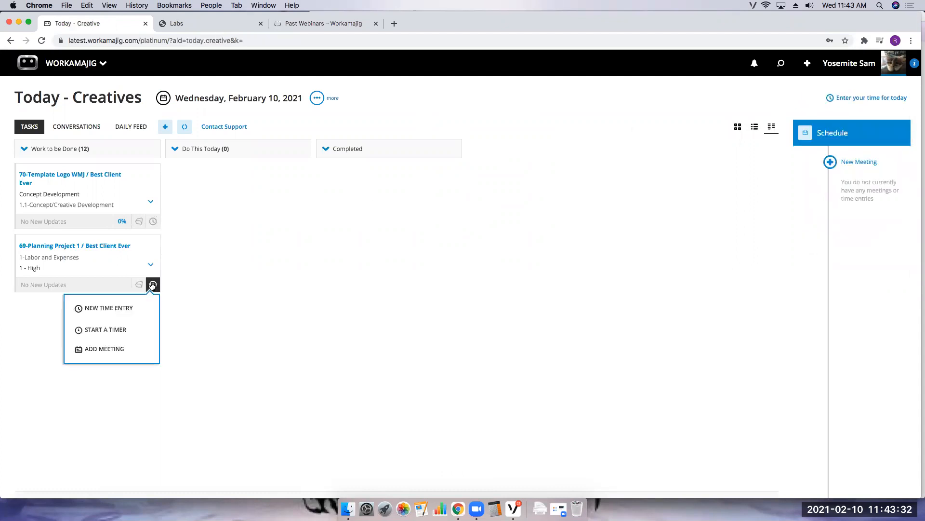
click(241, 289)
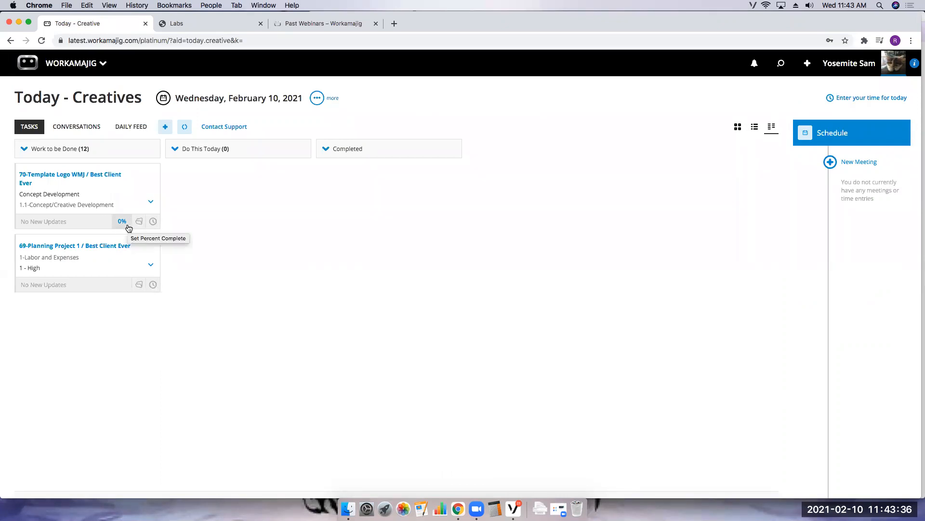
click(153, 284)
click(111, 307)
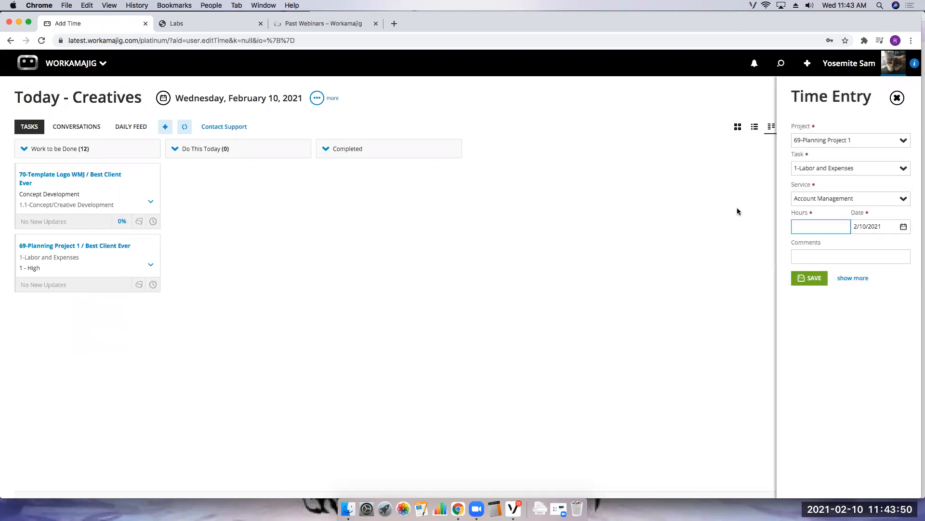